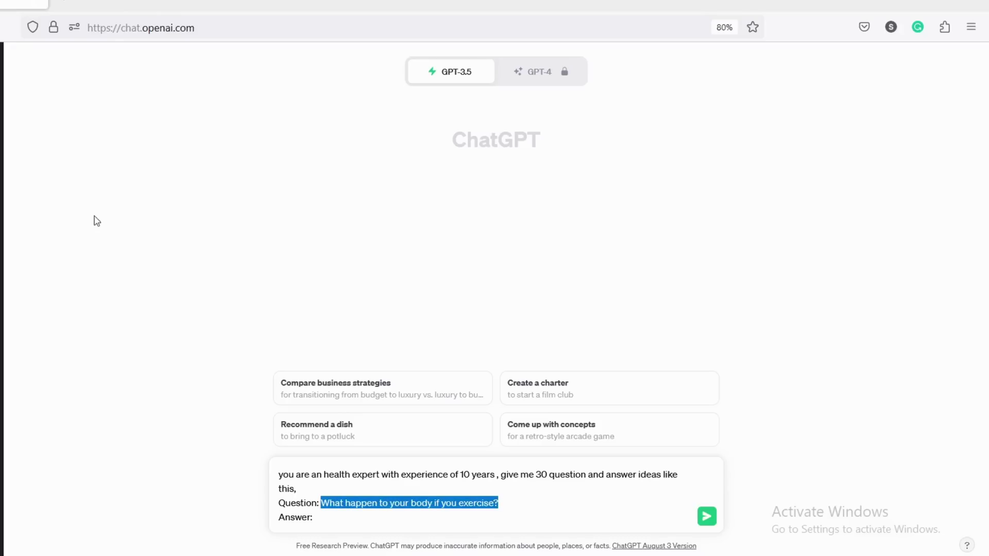
Search Google for 'What happen to your body if you exercise?' and copy the featured Mayo Clinic answer.
click(65, 5)
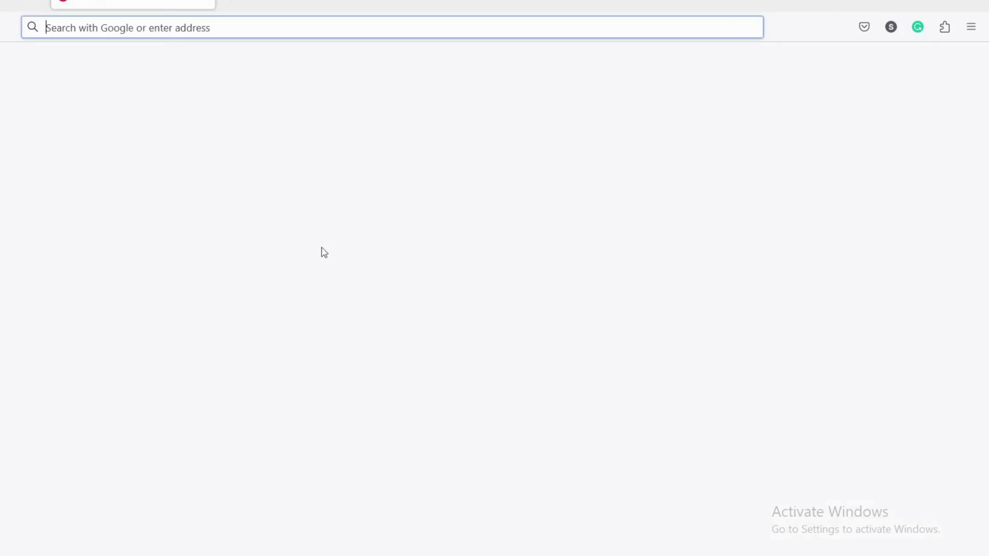
click(292, 210)
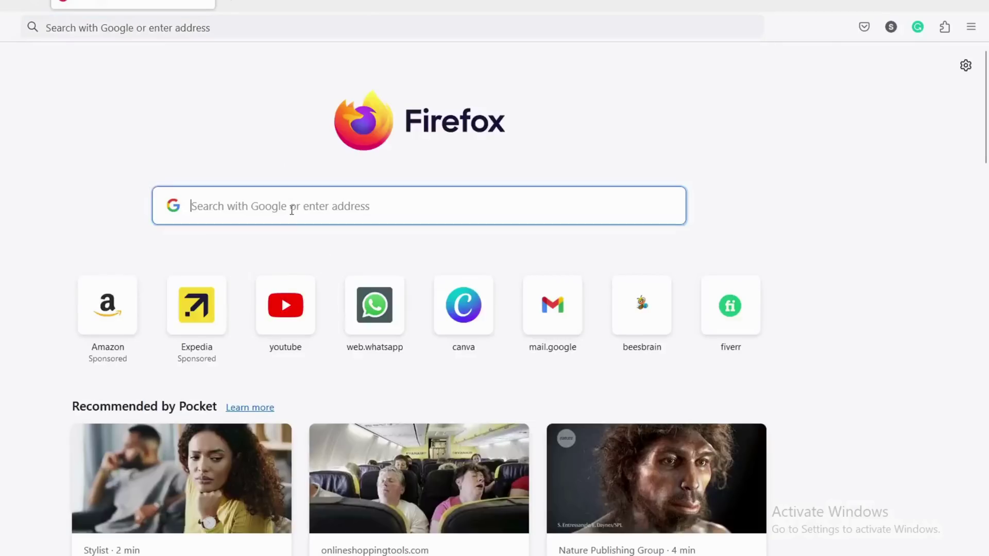
text(What happen to your body if you exercise?)
key(Return)
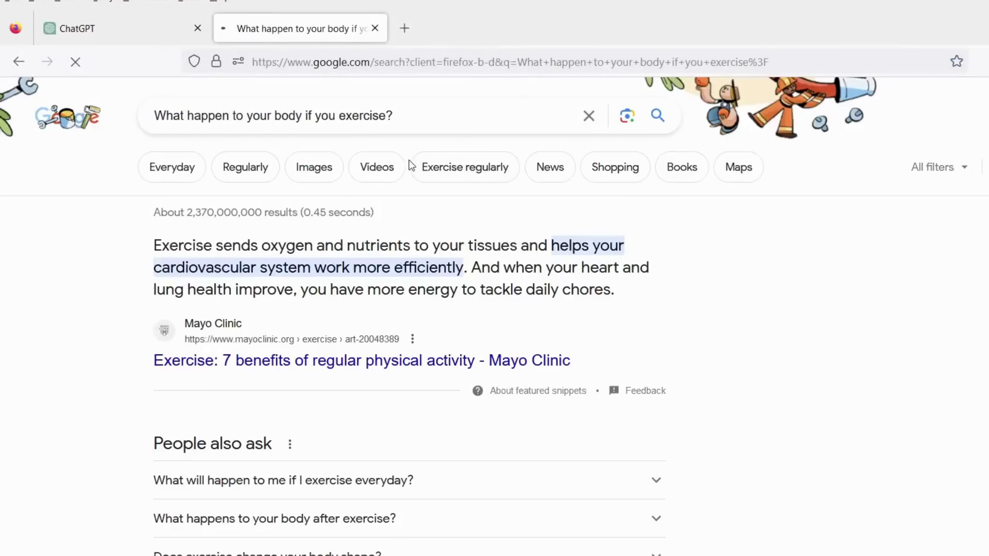
drag(154, 246, 647, 299)
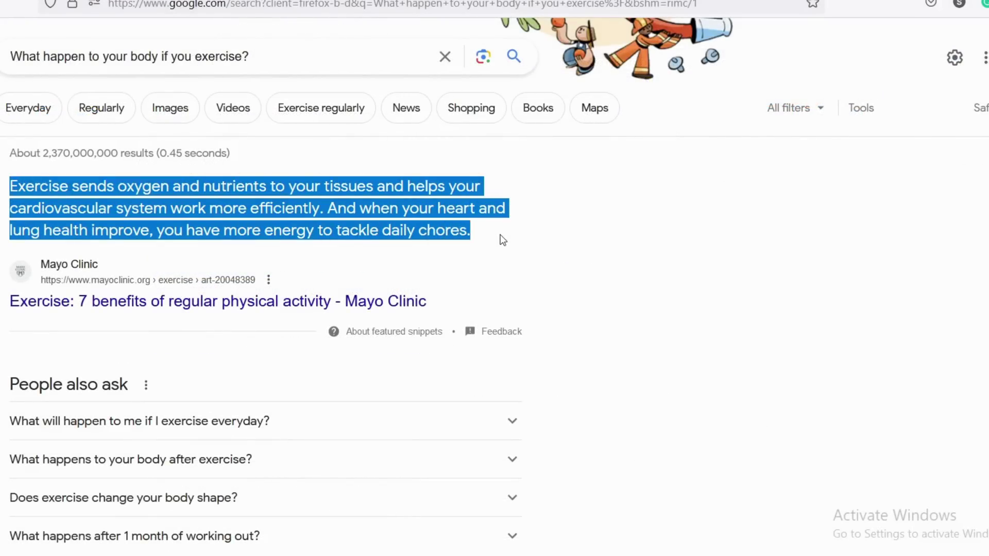
key(ctrl+c)
key(ctrl+shift+Tab)
Paste the exercise answer into the ChatGPT prompt and ask for the questions and answers as a table.
click(359, 522)
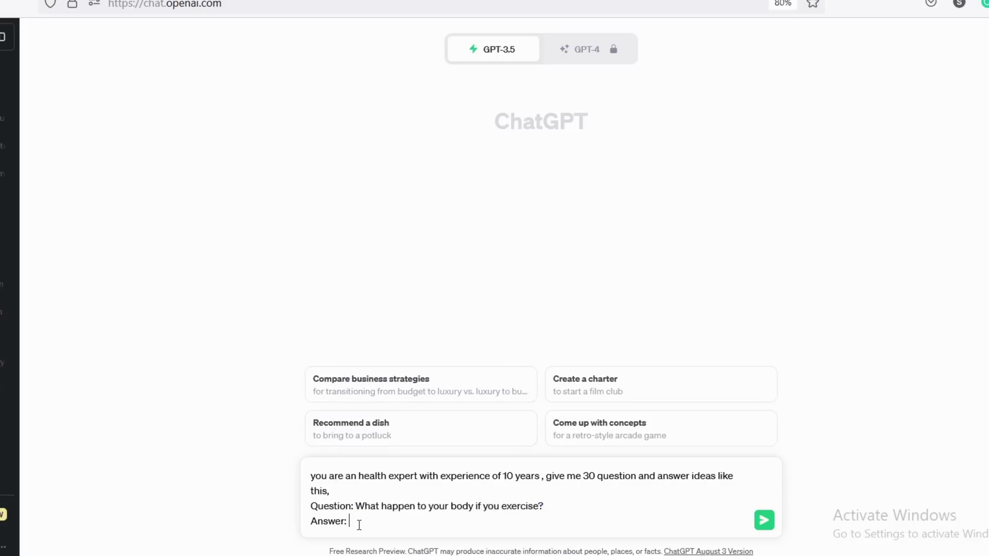
key(ctrl+v)
key(shift+Return)
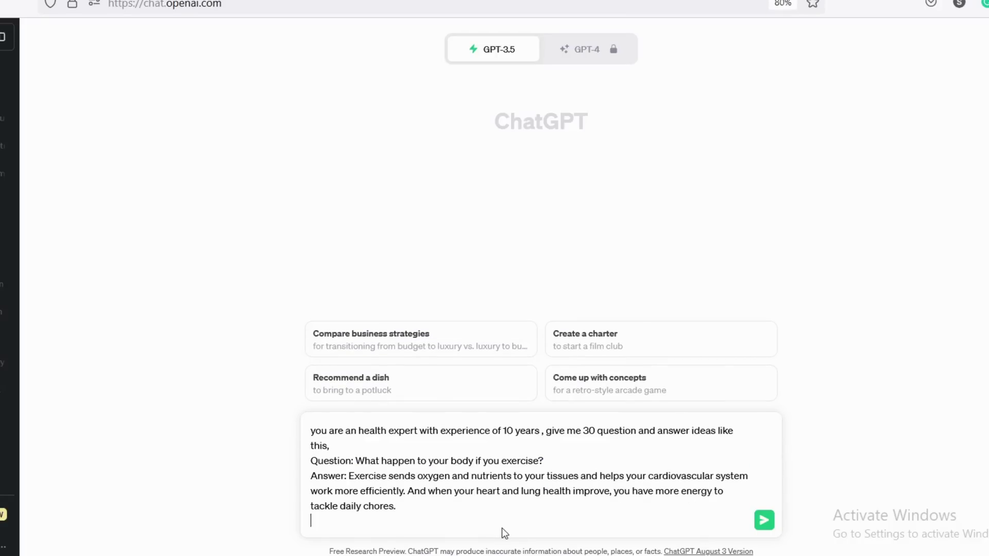
text(Question and answers hsould be in t)
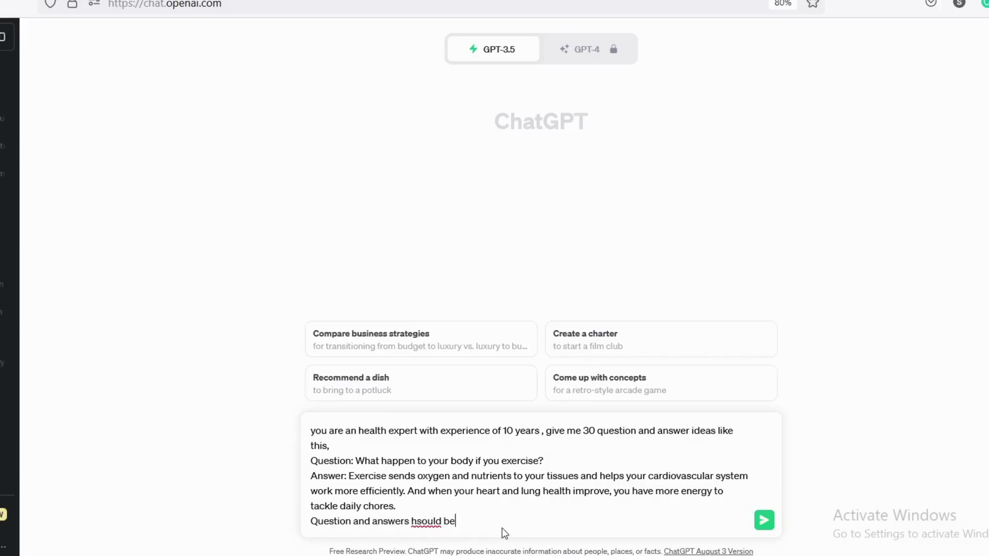
text(he form of table.)
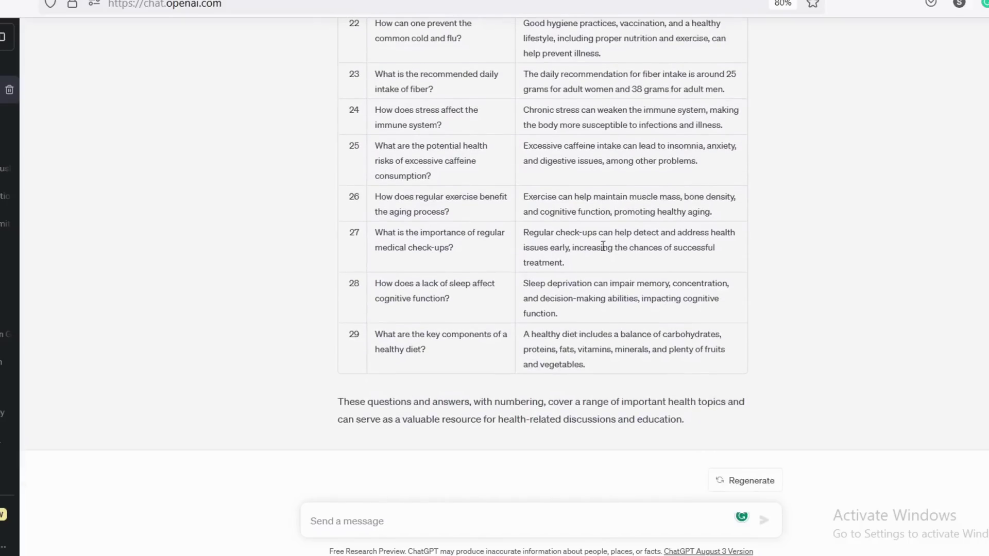
Ask ChatGPT for 71 more question-and-answer rows and review the extended table.
text(give me 71 more)
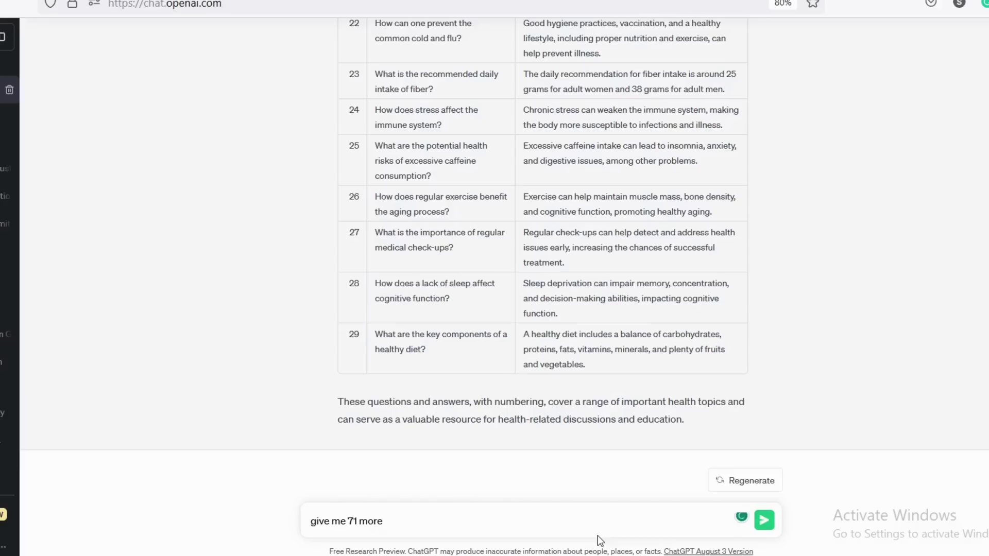
click(772, 525)
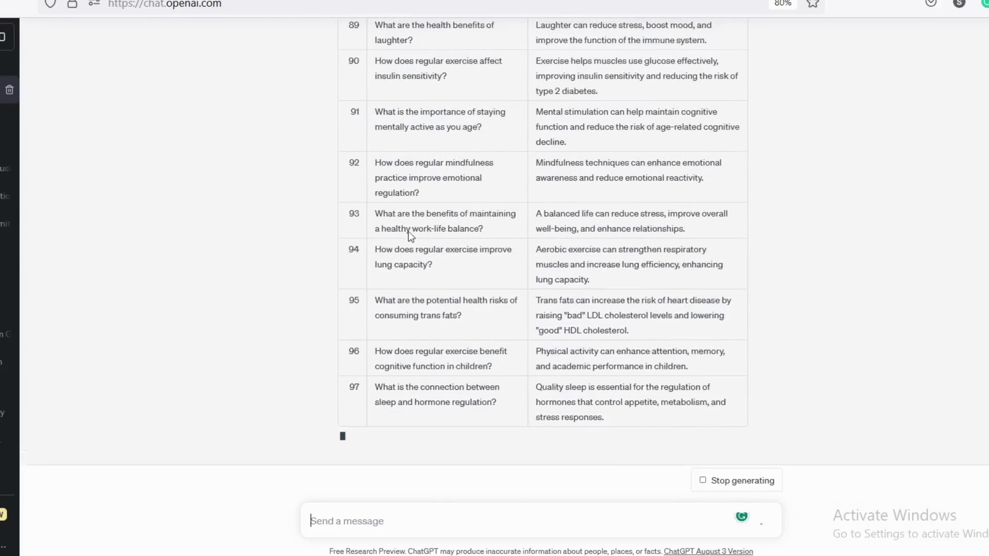
scroll(441, 276, up, 9)
scroll(441, 277, up, 5)
key(ctrl+t)
Create a blank Google Sheets spreadsheet and paste the health Q&A table into it.
text(google sheet)
key(Return)
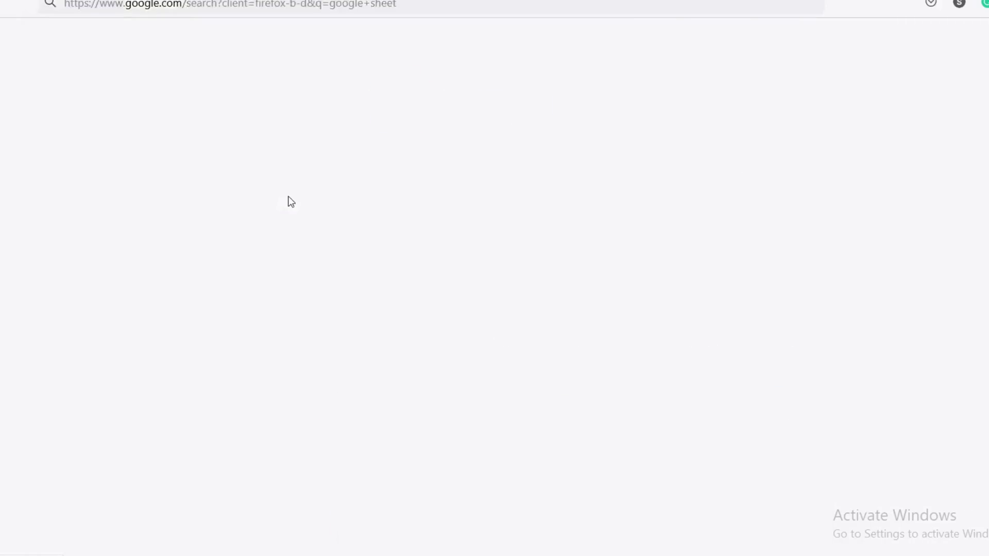
click(74, 394)
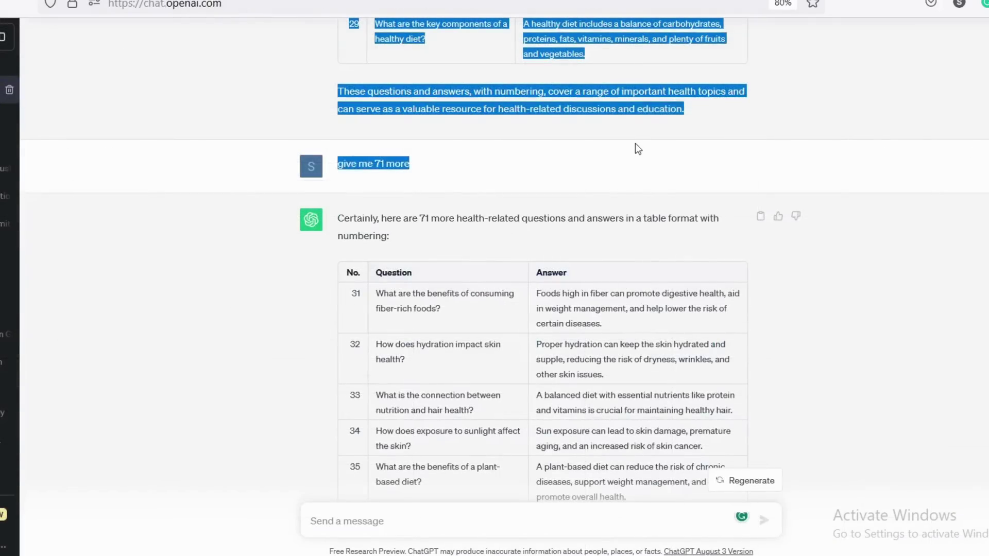
drag(635, 143, 595, 49)
key(ctrl+v)
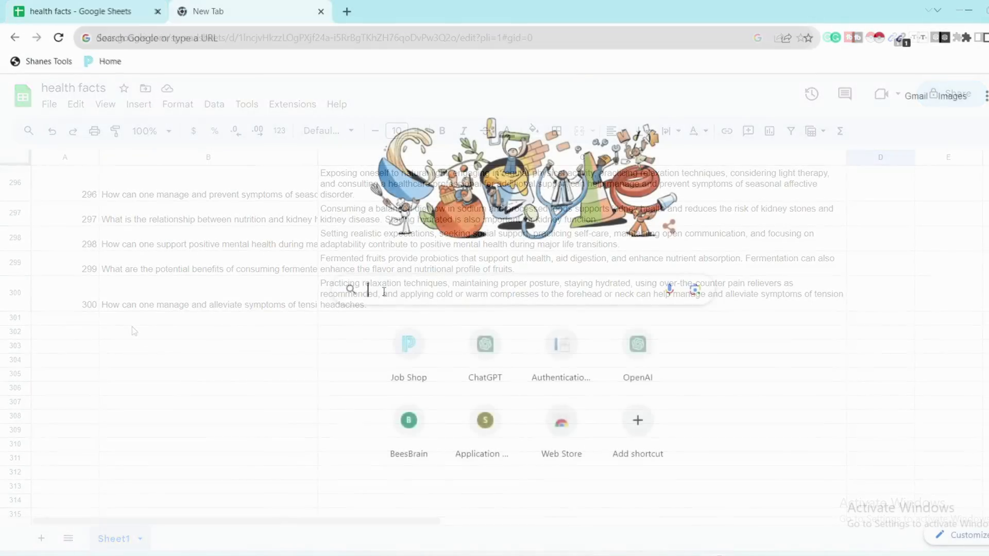
Search Google for 'canva' to reach Canva's home page.
click(383, 292)
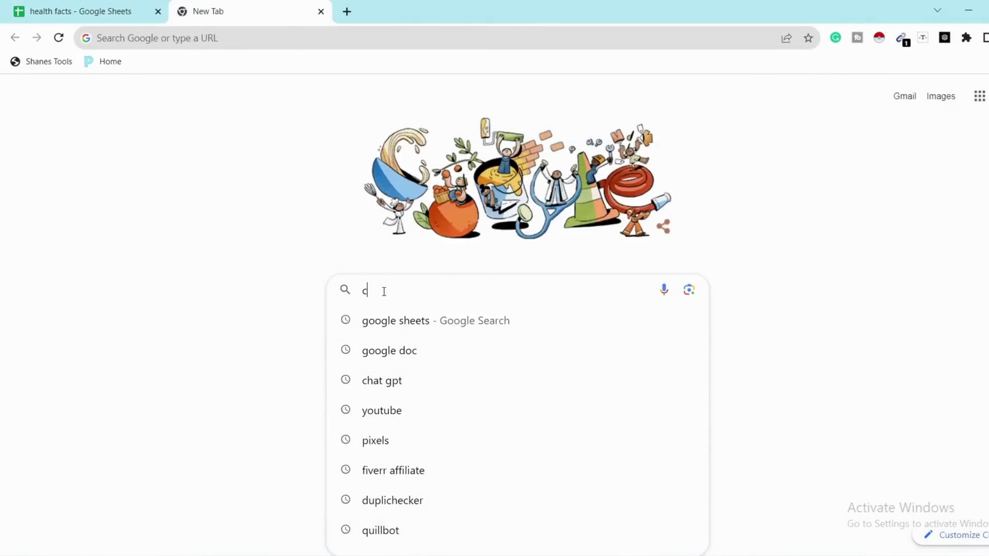
text(canva)
key(Return)
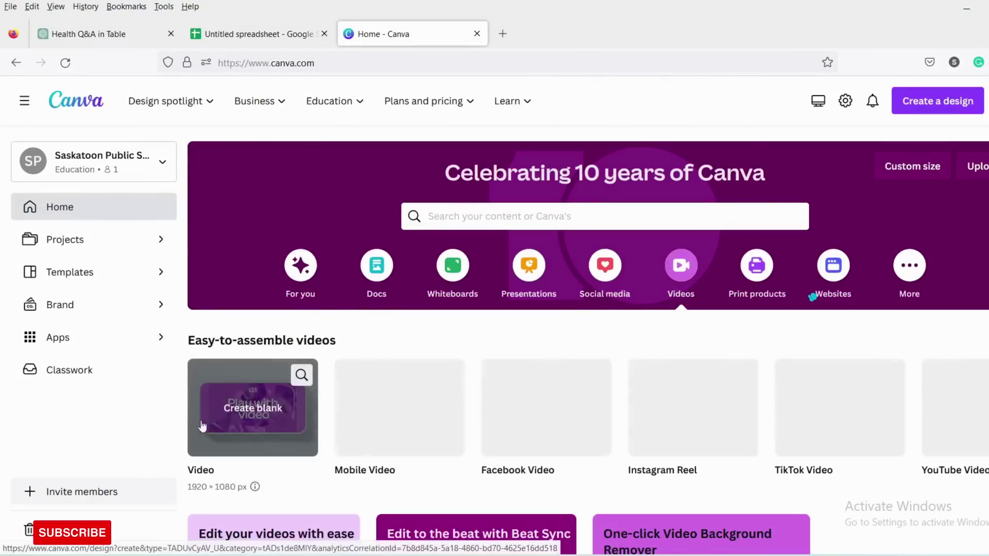
Create a Mobile Video design with an exercise stock clip as its background, plus a square shape.
click(412, 415)
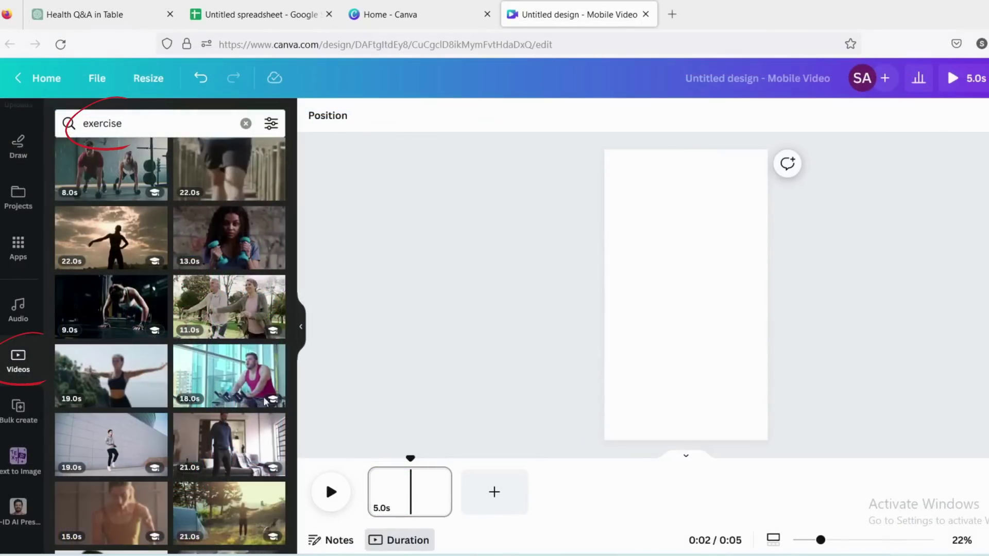
mouse_move(100, 454)
mouse_down()
mouse_move(698, 323)
mouse_move(658, 308)
mouse_up()
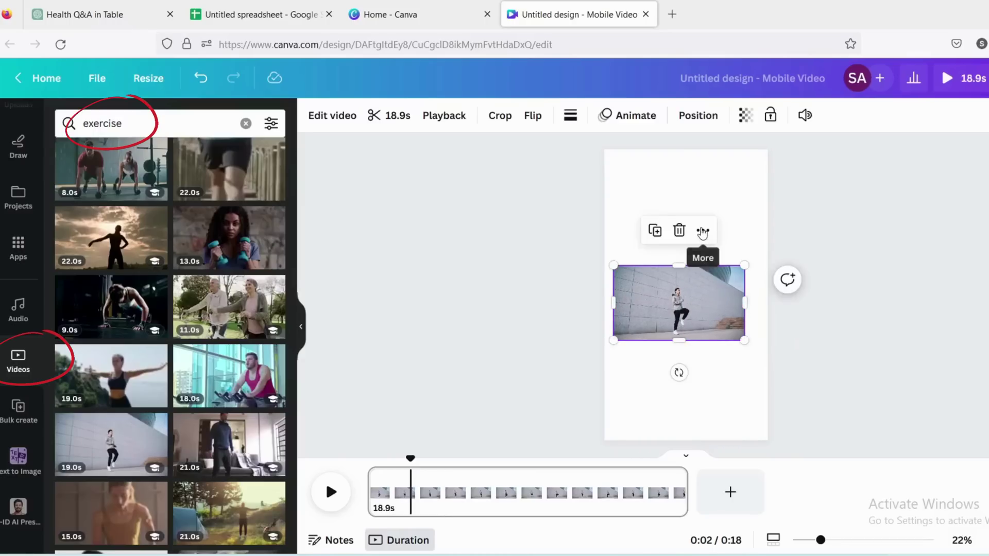
click(703, 230)
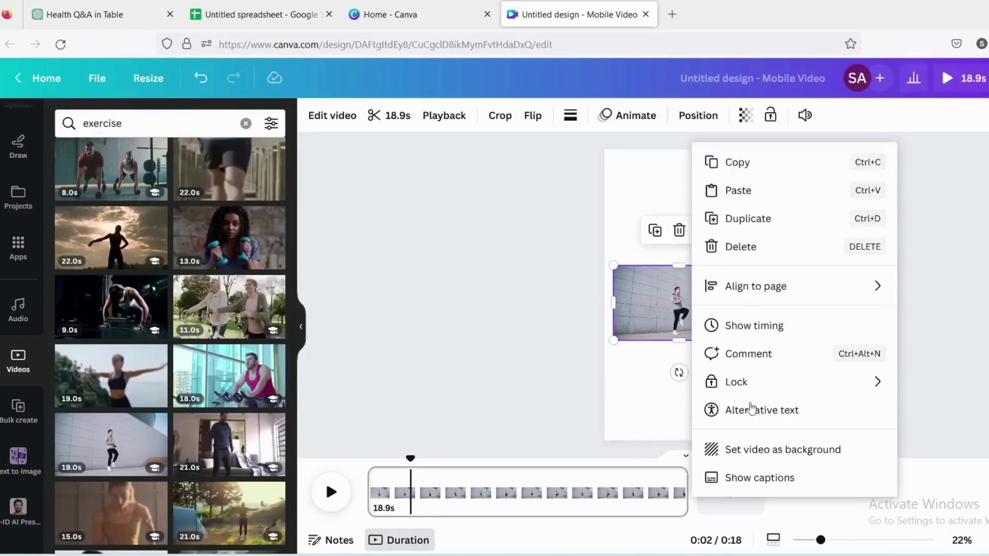
click(748, 449)
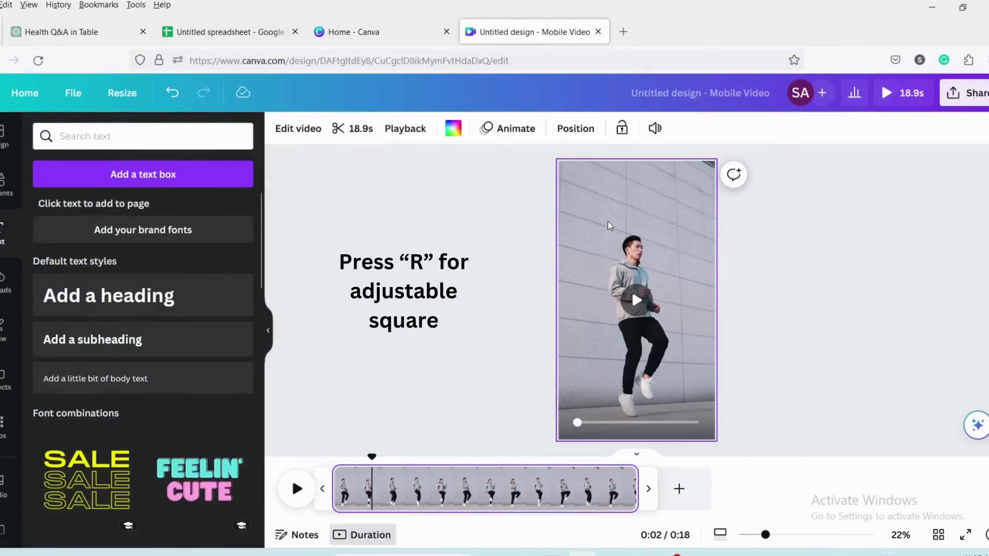
key(r)
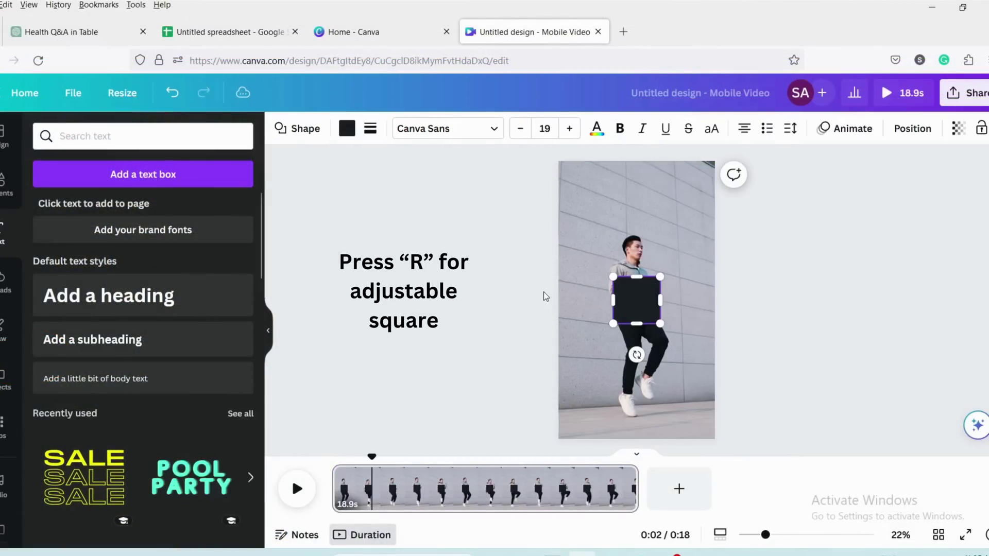
Make the square a 57-transparency top bar with a 'DO YOU KNOW?' heading, plus a lower heading.
drag(596, 300, 652, 200)
click(958, 128)
drag(957, 181, 904, 182)
drag(133, 305, 653, 193)
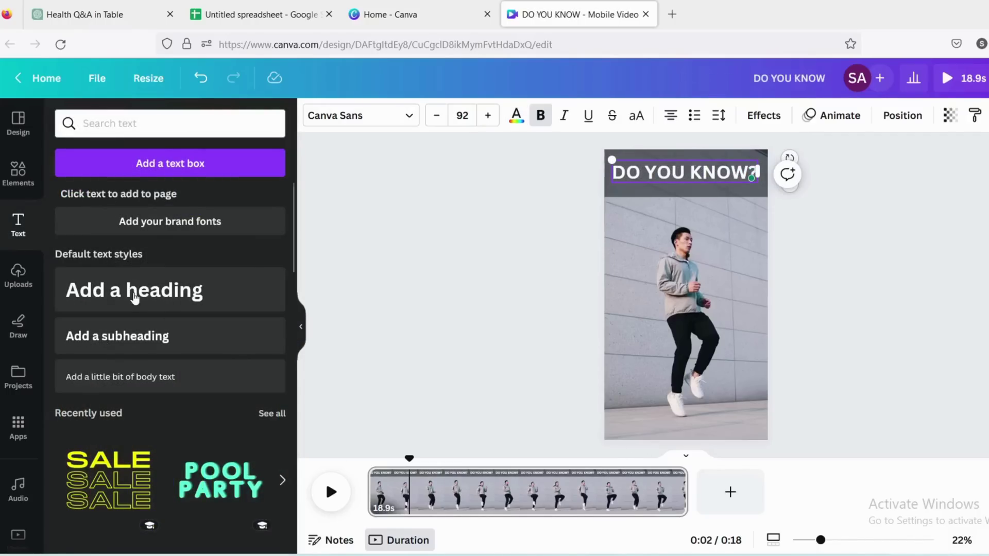
drag(134, 290, 650, 401)
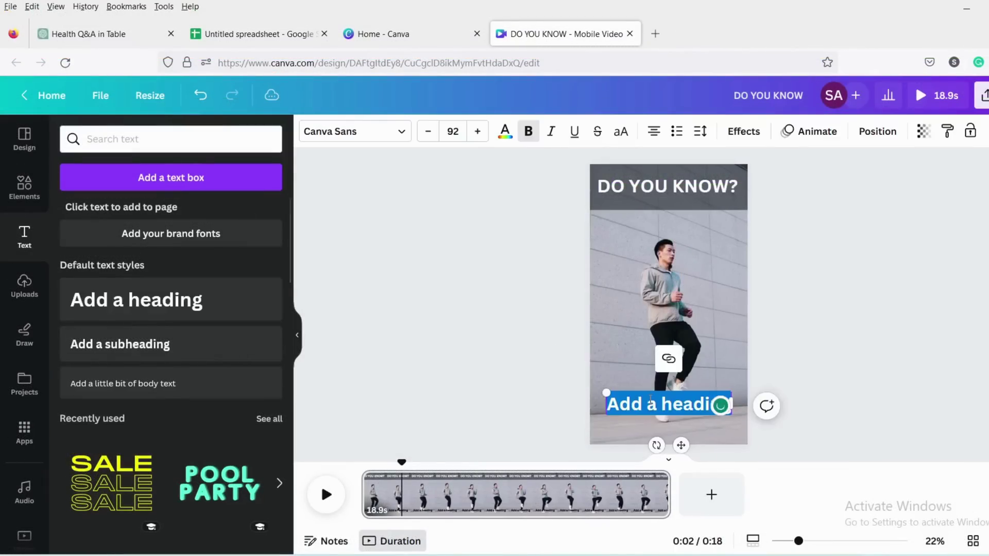
Copy the first question from cell B2 into the lower Canva heading.
click(268, 34)
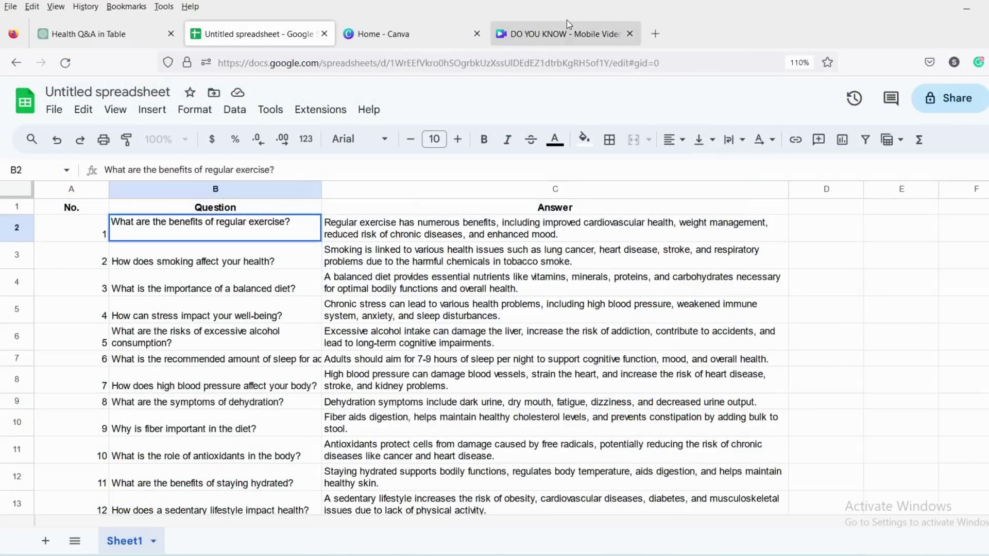
click(567, 31)
key(ctrl+v)
click(505, 131)
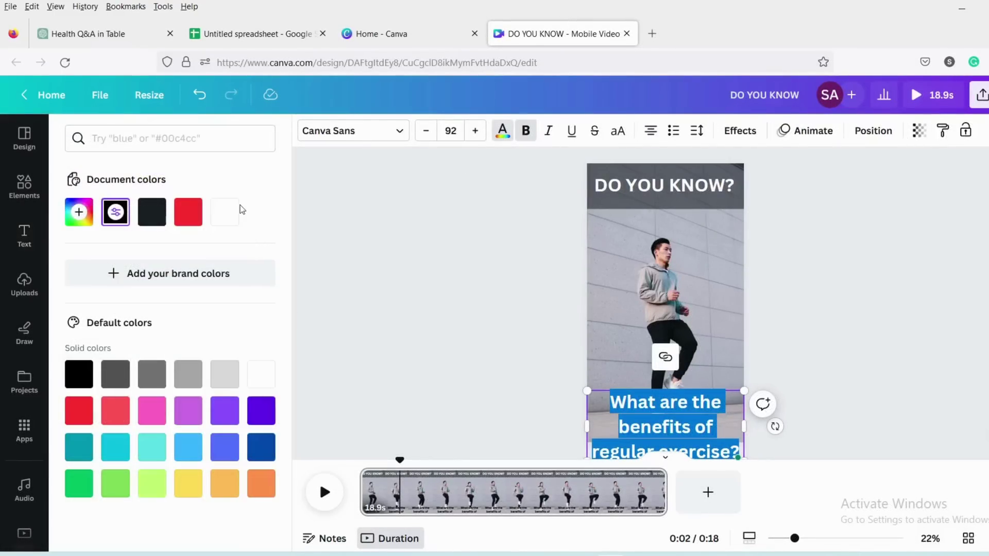
Make the question white, two lines at about 67 pt, positioned near the bottom of the frame.
click(238, 212)
scroll(805, 321, down, 3)
scroll(410, 187, up, 3)
click(234, 213)
drag(738, 457, 740, 366)
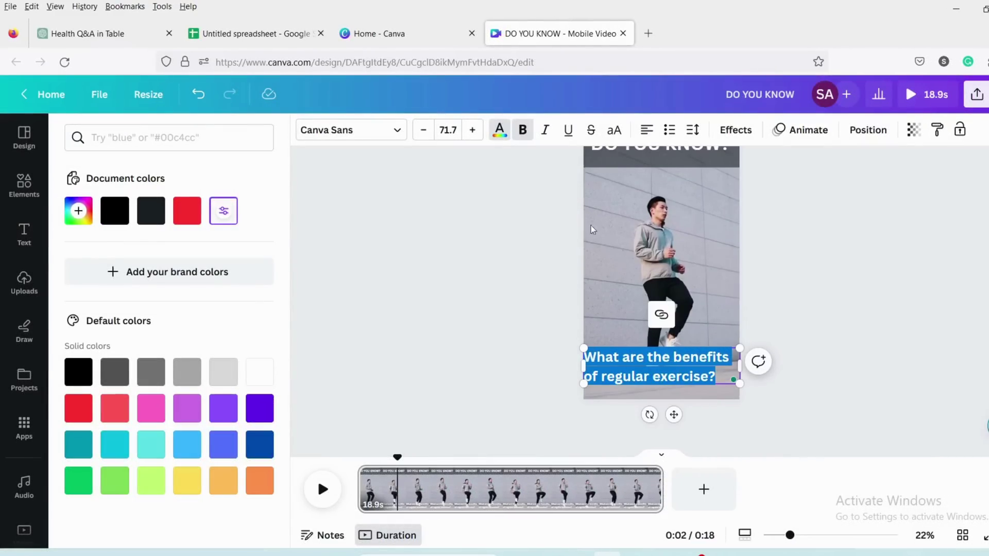
drag(583, 348, 594, 351)
drag(680, 415, 665, 413)
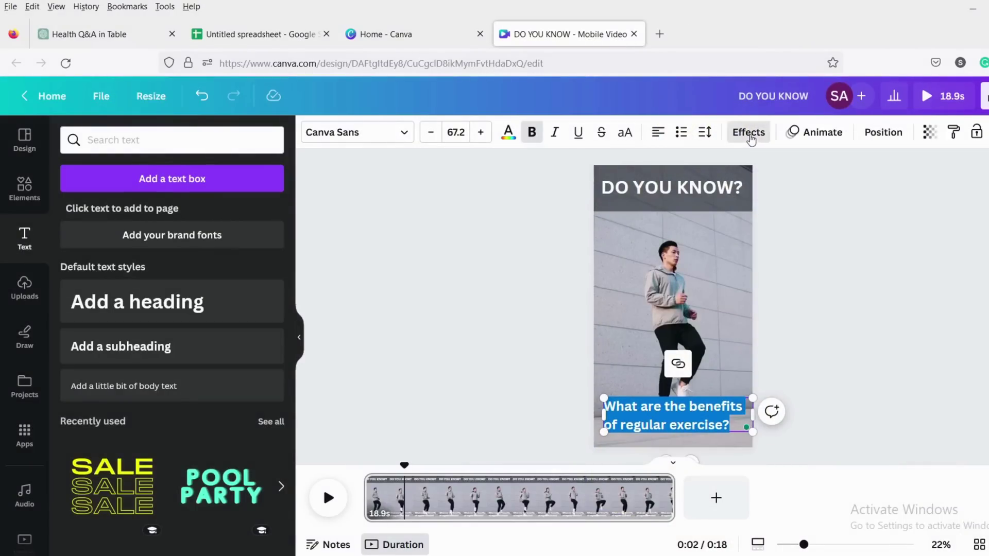
Apply the Background text effect to the question and show its timing on the timeline.
click(748, 132)
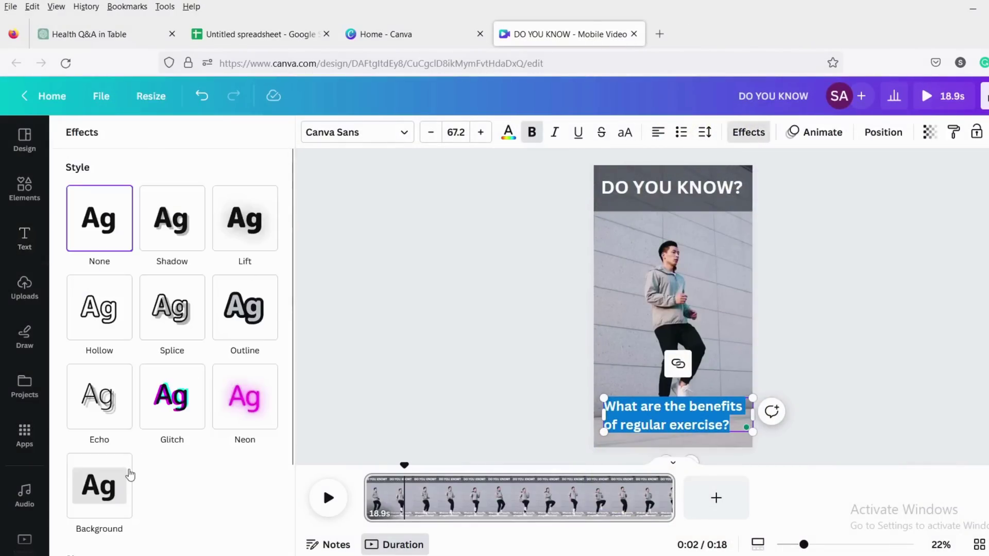
click(128, 482)
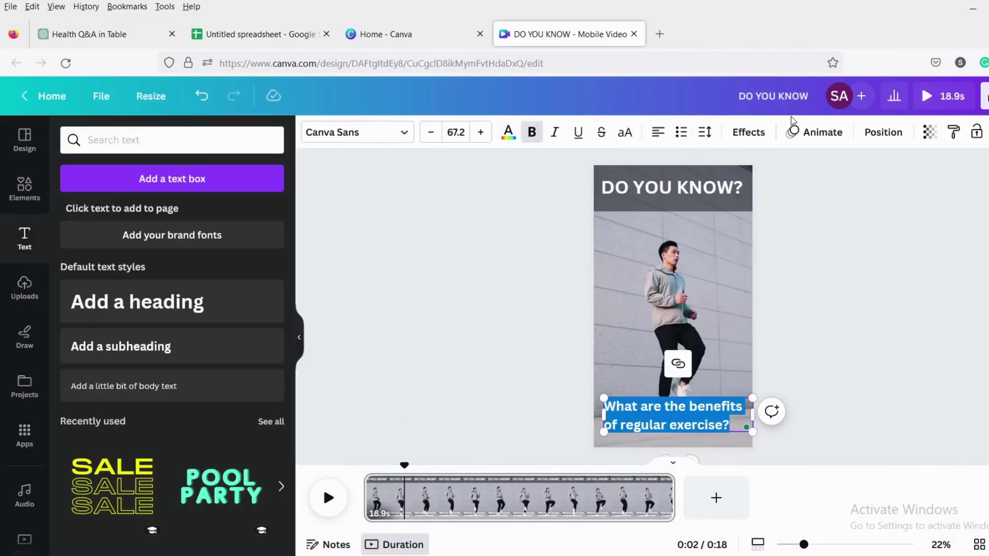
click(746, 132)
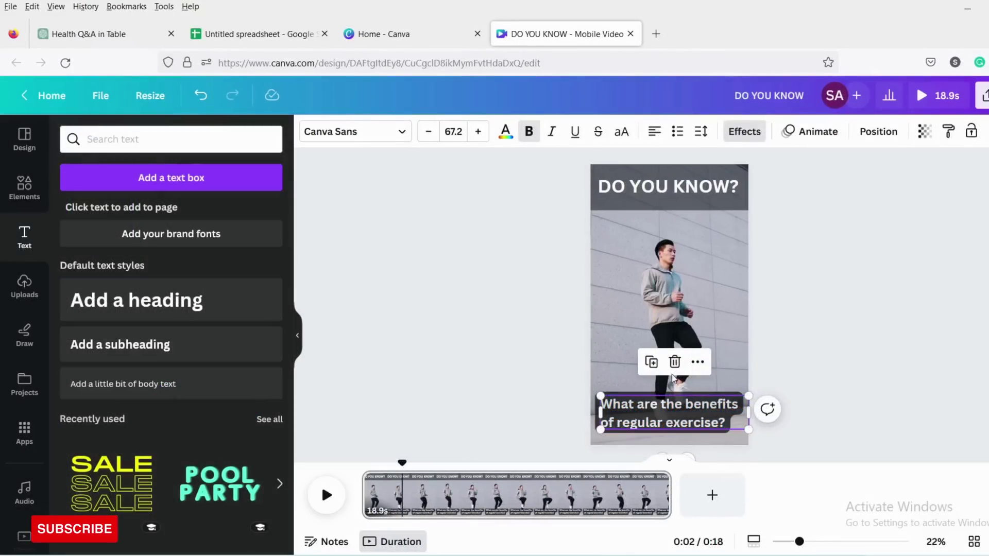
click(697, 362)
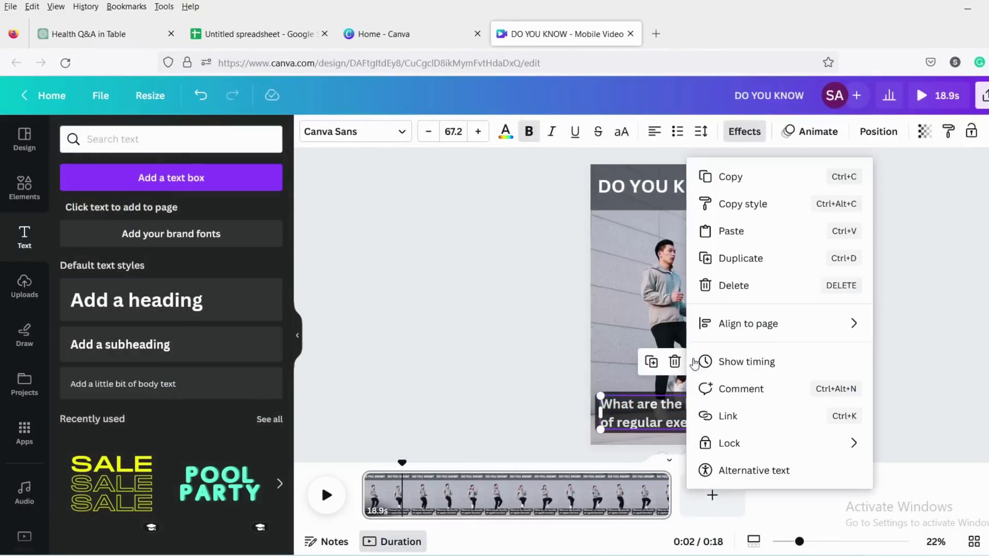
click(724, 372)
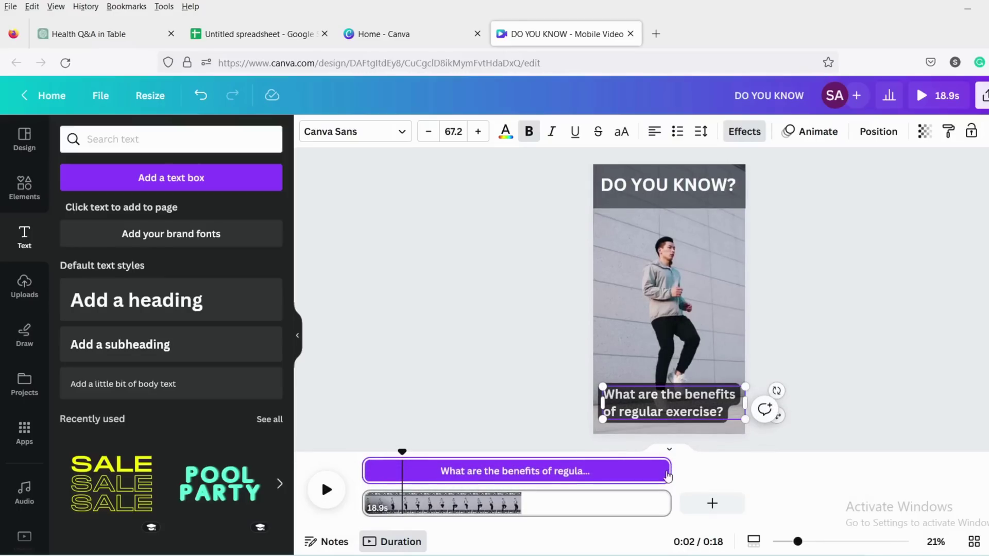
Trim the question to about 5 seconds and duplicate it for the regular-exercise answer at 38.1 pt.
drag(665, 471, 441, 470)
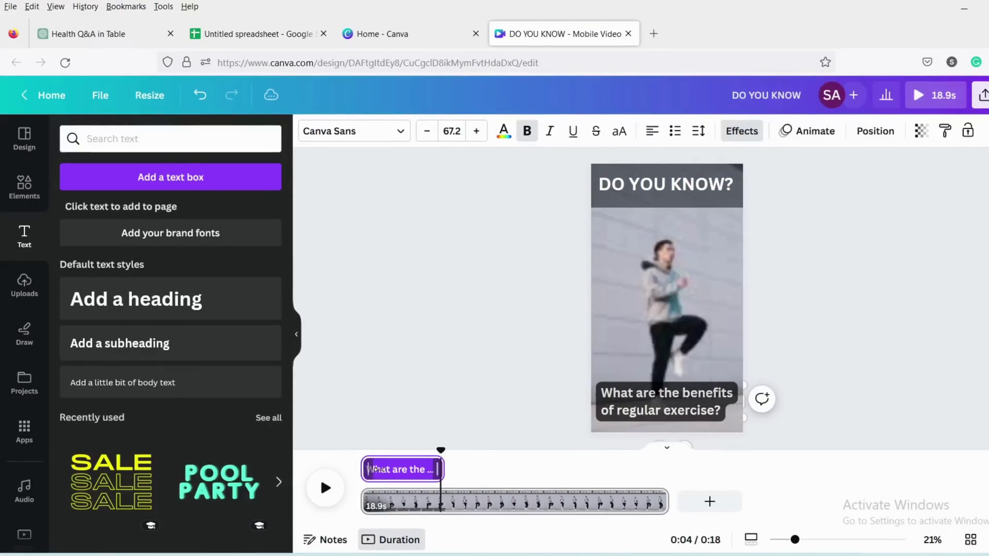
drag(369, 469, 382, 470)
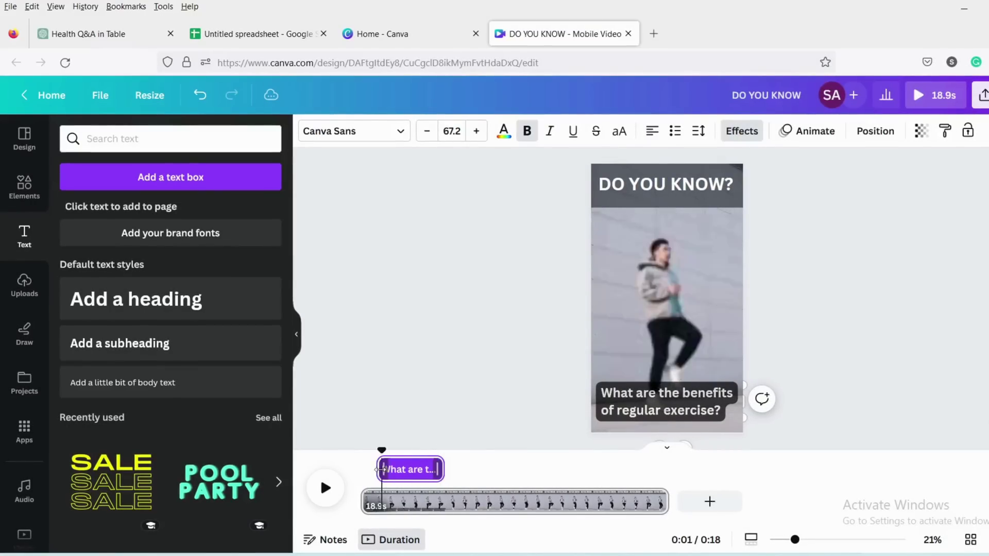
key(ctrl+d)
drag(704, 373, 704, 352)
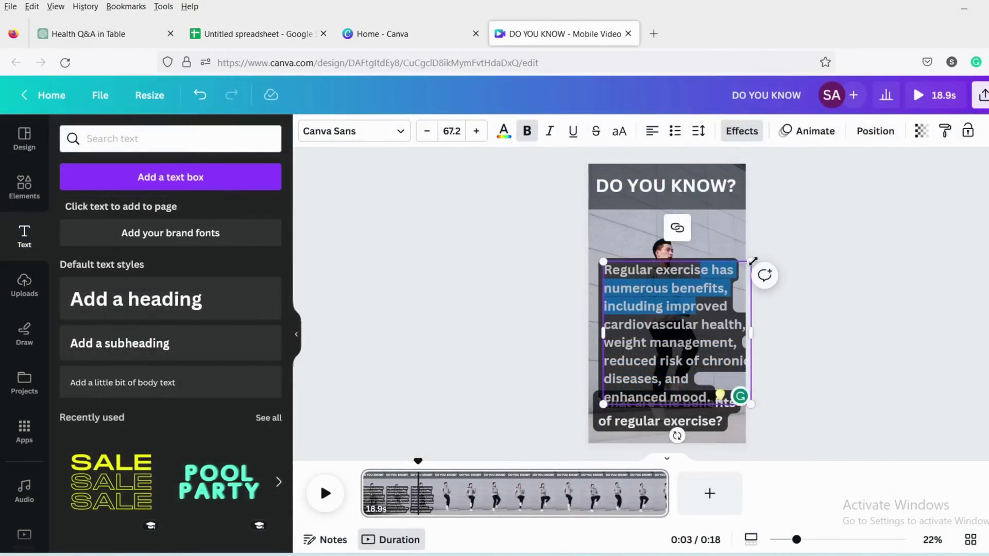
drag(756, 262, 686, 324)
Widen the answer to five lines, time it after the question, move it over the question, and preview.
drag(714, 360, 742, 363)
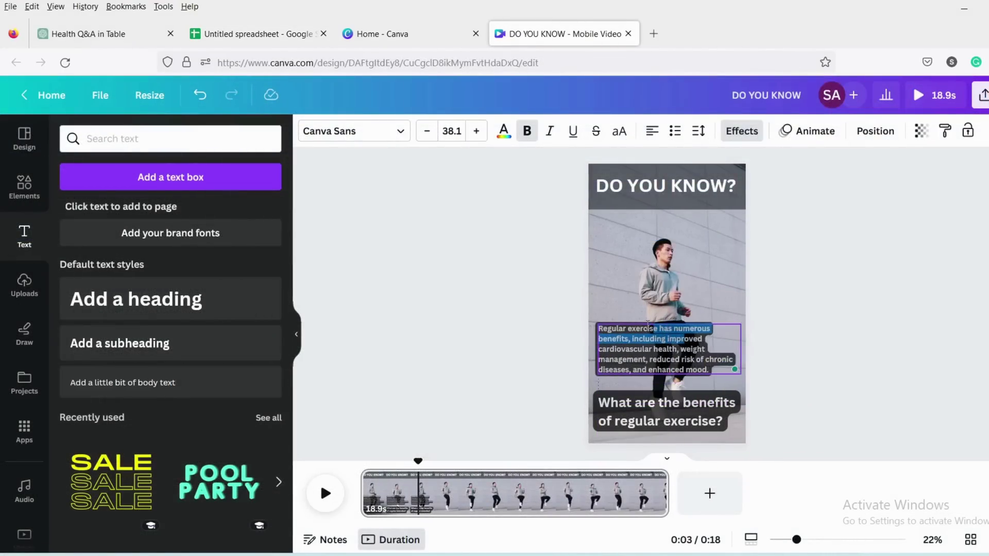
right_click(685, 360)
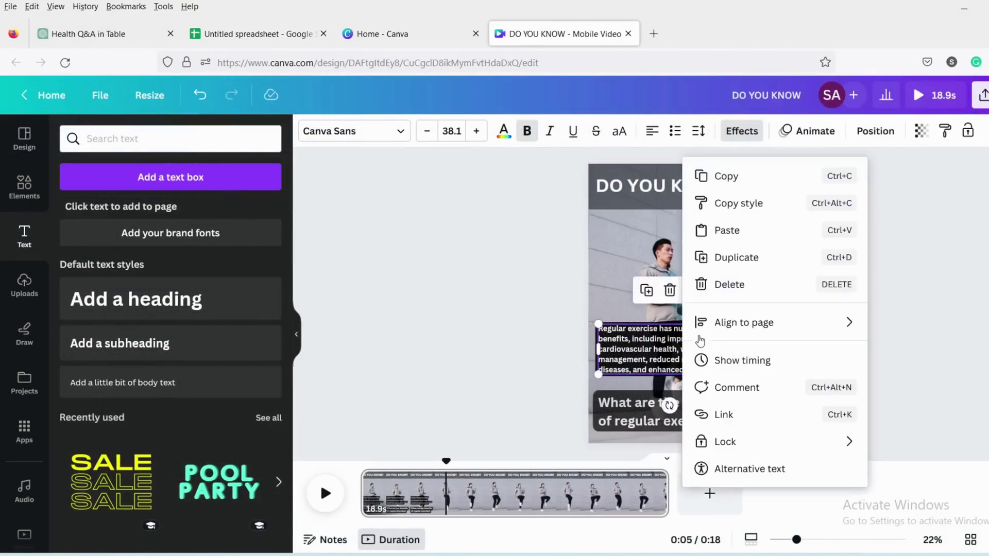
click(702, 361)
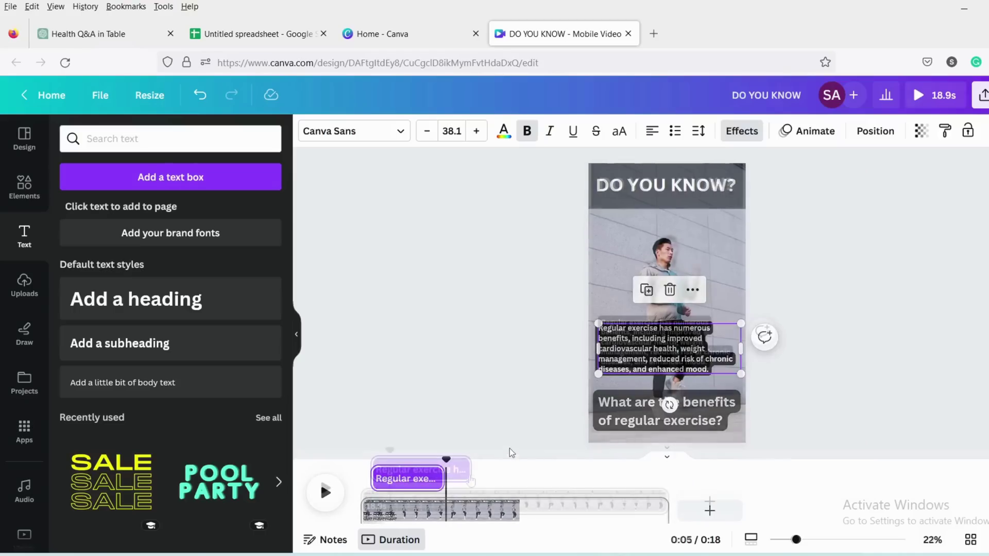
drag(442, 470, 498, 470)
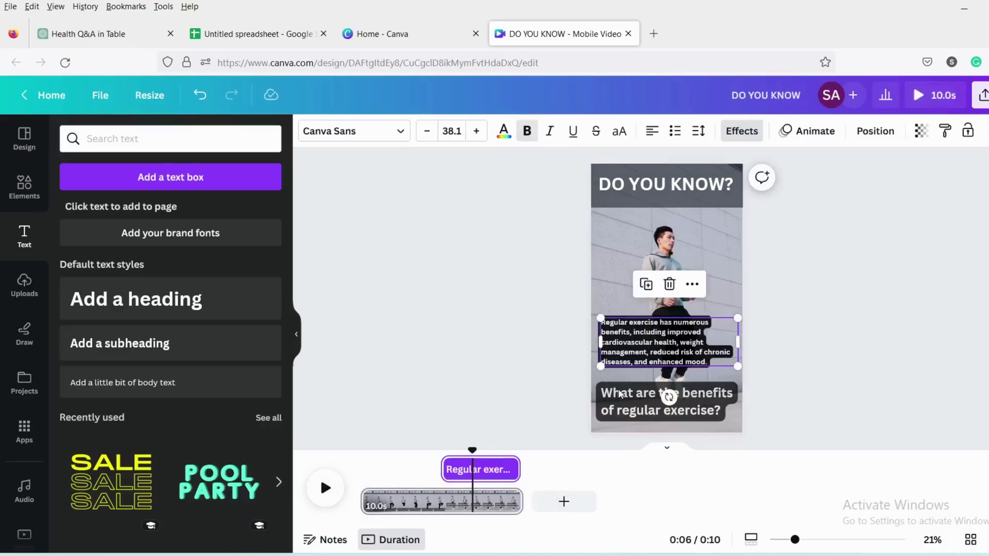
drag(663, 344, 659, 395)
click(325, 488)
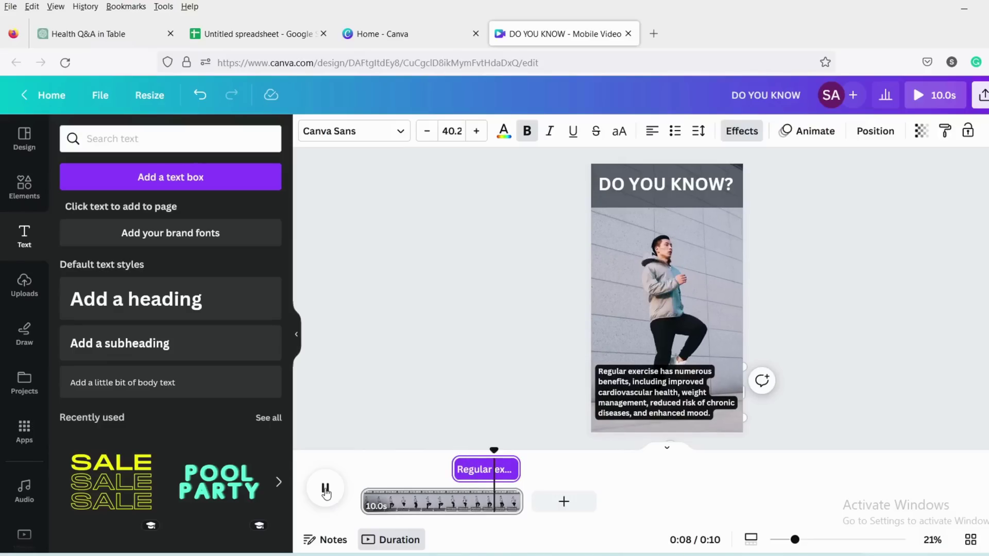
Add a channel-handle subheading beneath the answer and open the Bulk create panel.
click(93, 344)
text(@Harmonic)
text(areHUb)
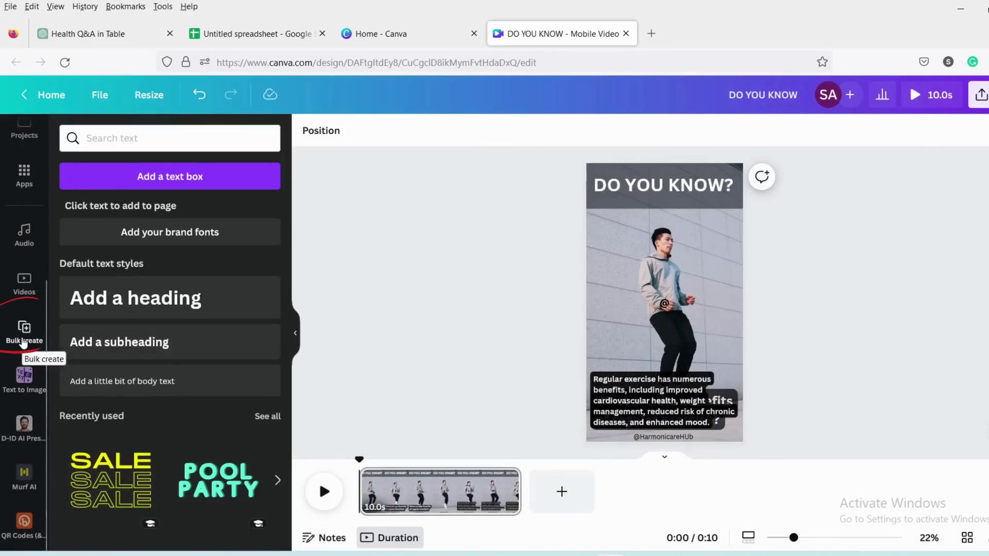
click(23, 341)
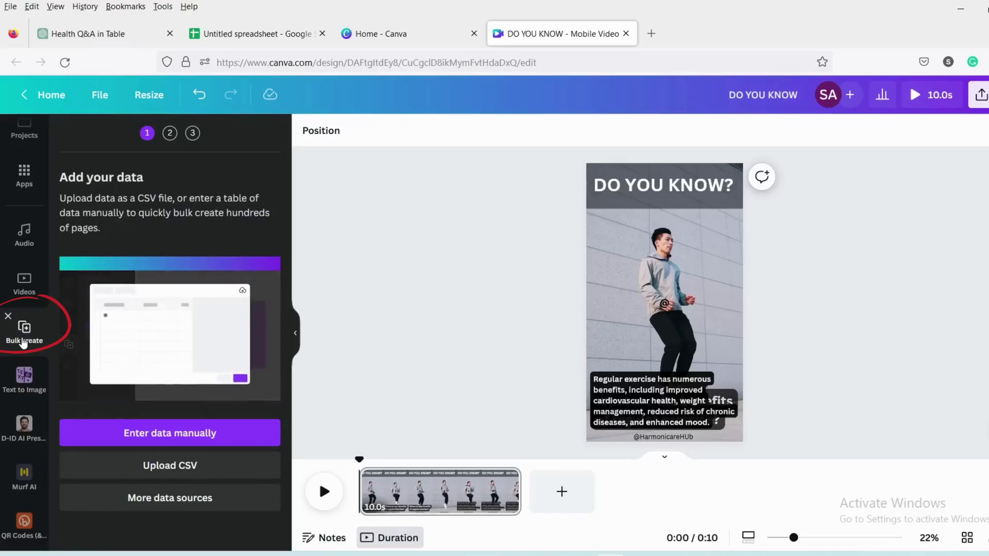
Paste the ten copied health questions and answers into the Bulk create data table and confirm.
click(141, 436)
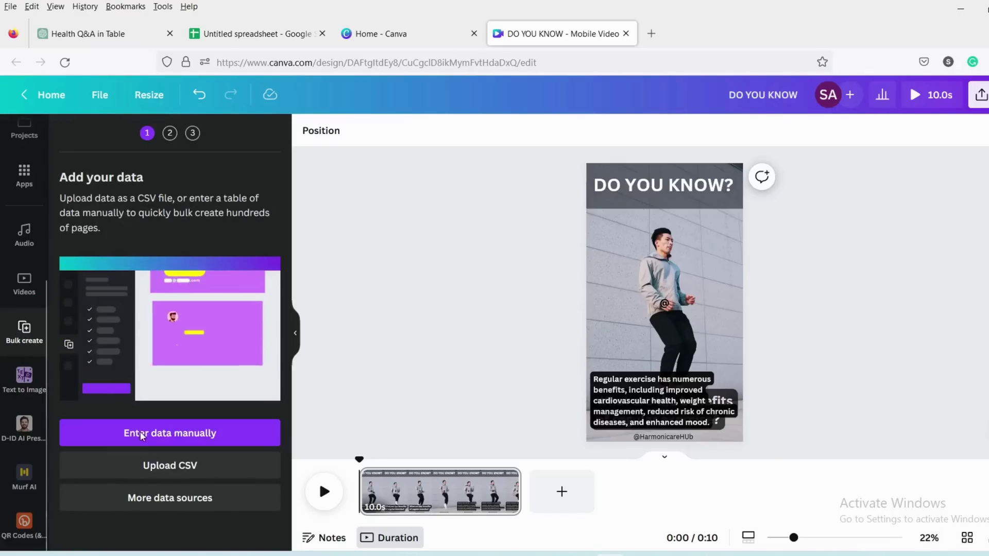
click(142, 436)
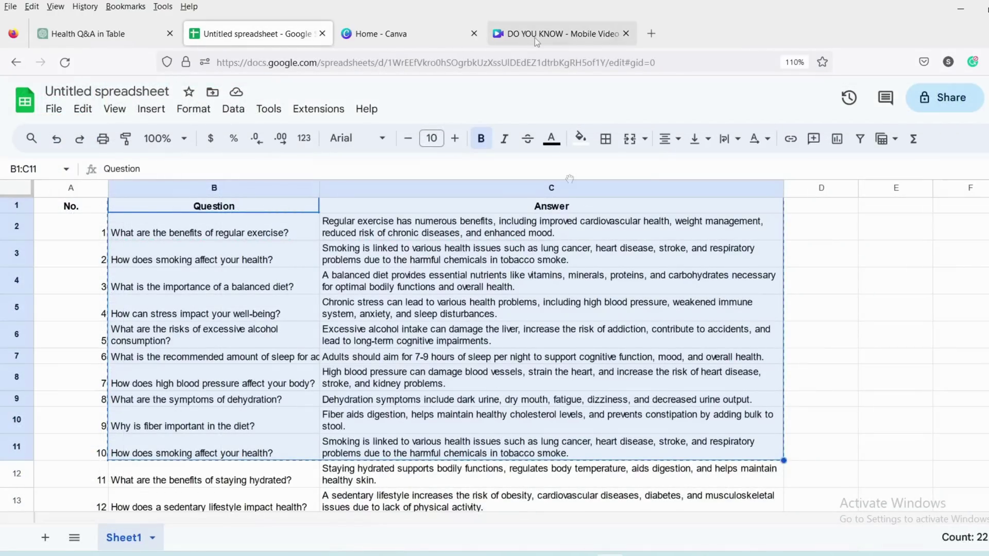
click(562, 34)
key(ctrl+v)
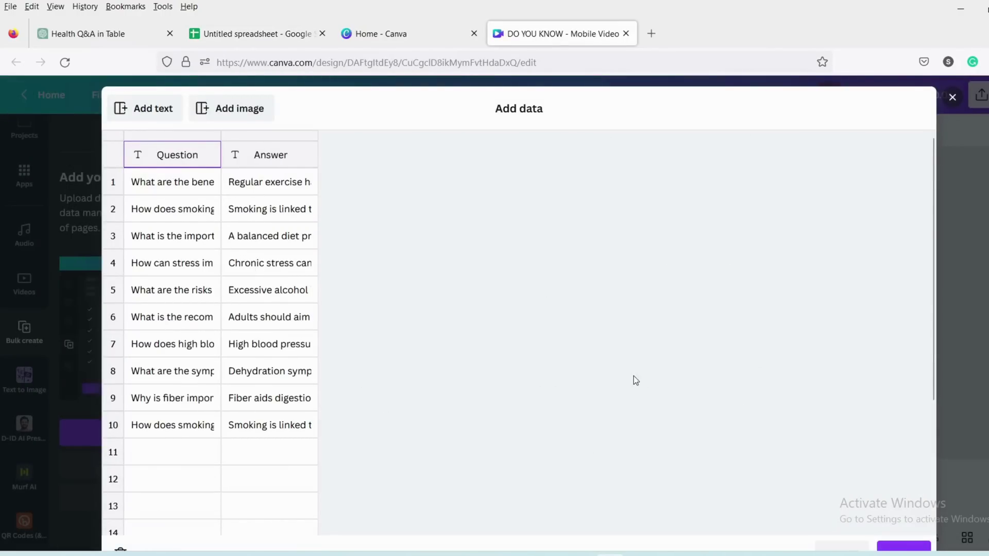
scroll(670, 397, down, 5)
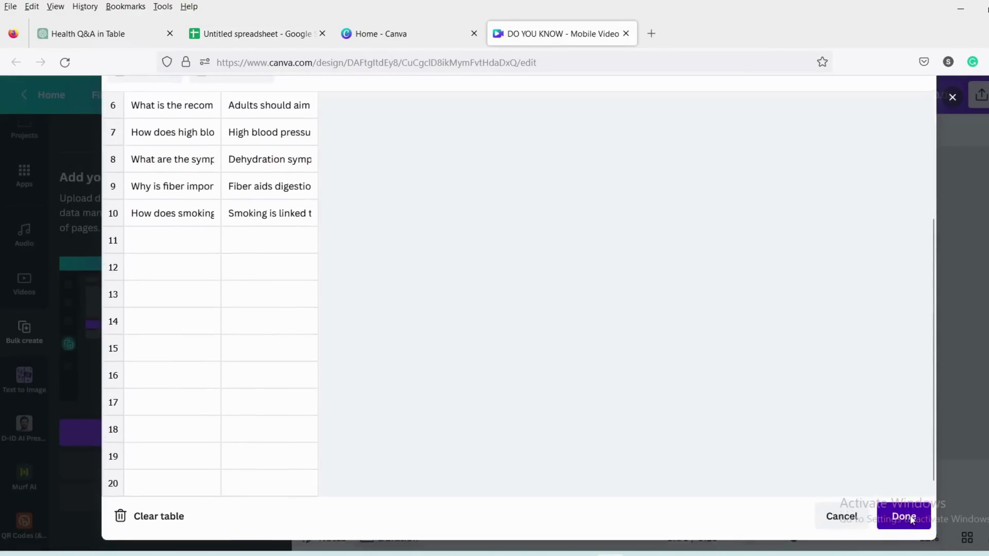
click(910, 521)
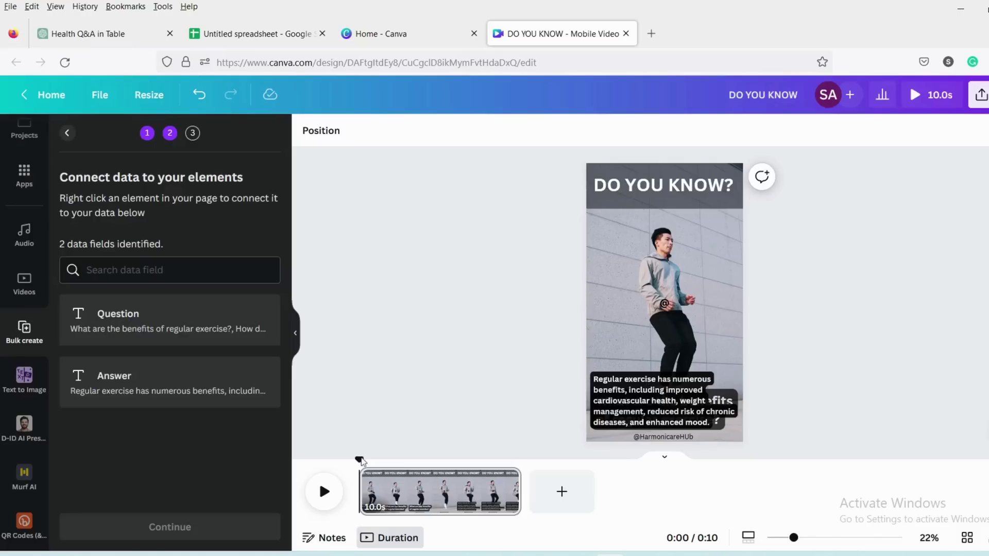
Move the answer text up off the question, then connect the question caption to the Question field.
drag(359, 460, 382, 460)
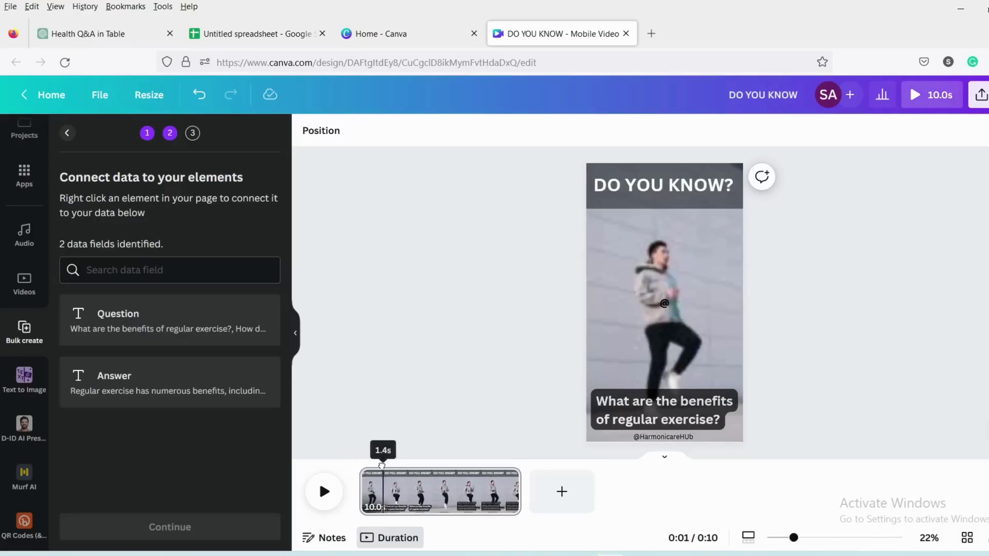
click(627, 407)
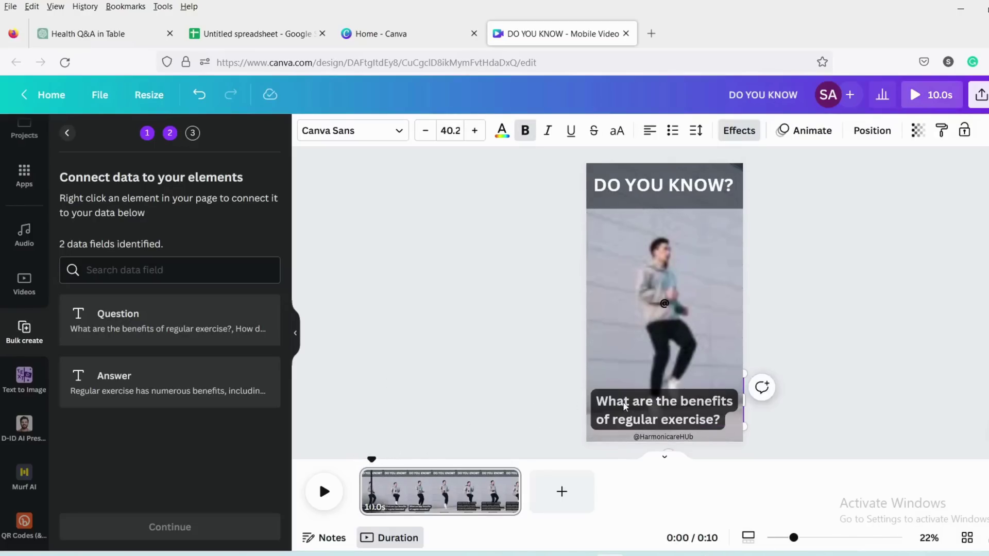
drag(632, 407, 633, 336)
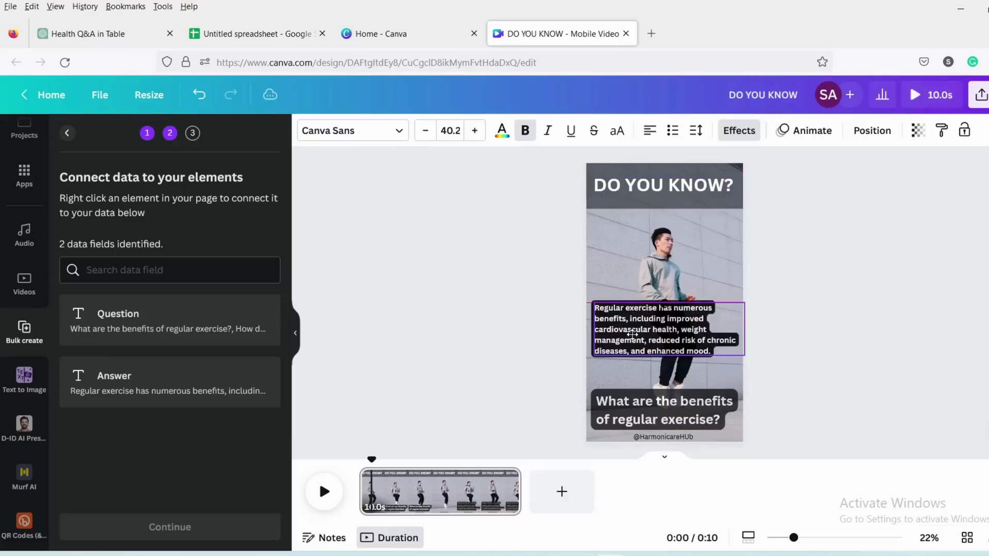
click(630, 421)
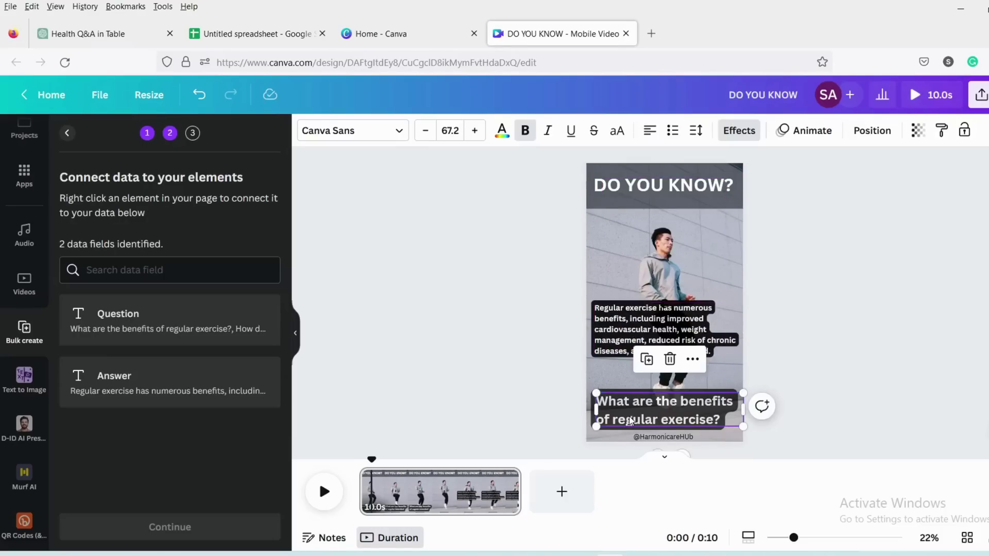
click(693, 363)
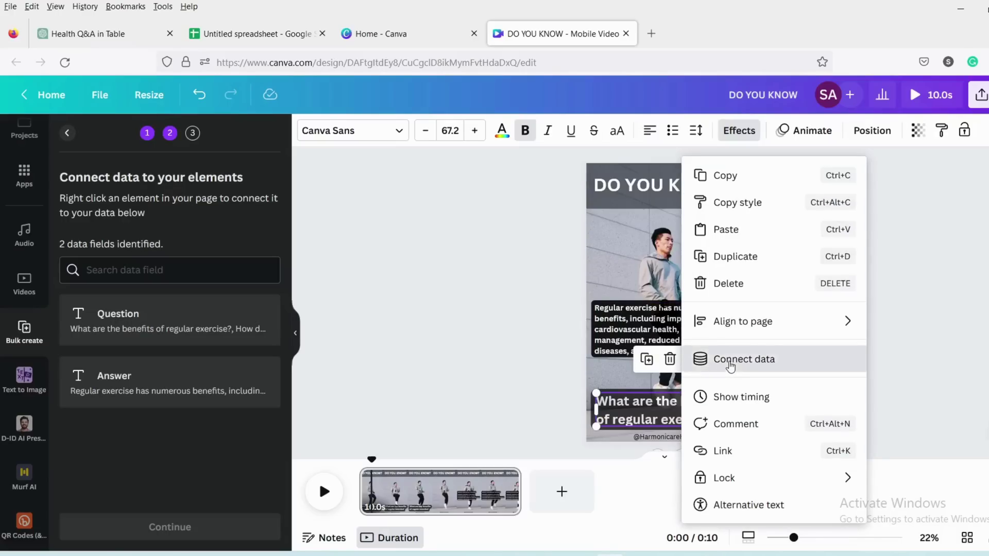
click(730, 360)
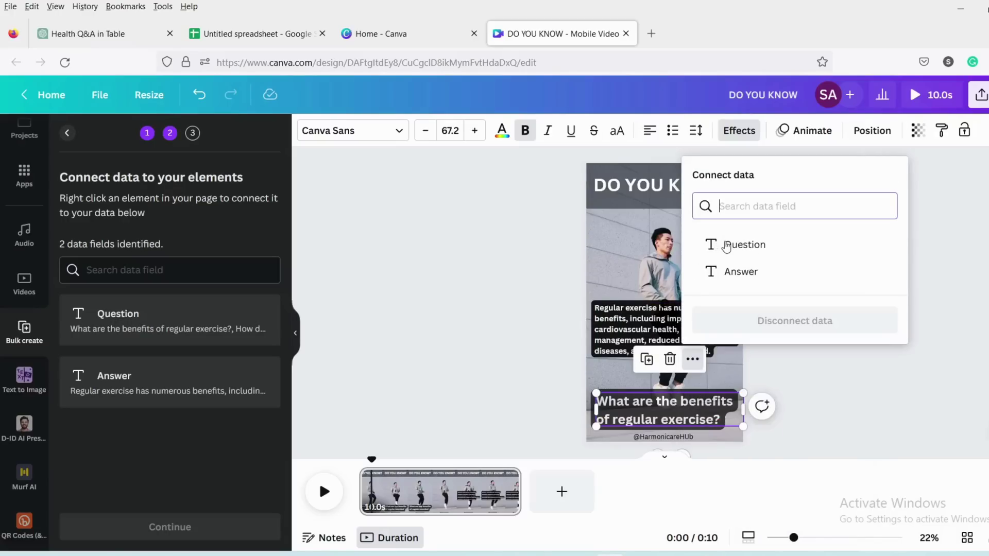
click(726, 247)
click(726, 246)
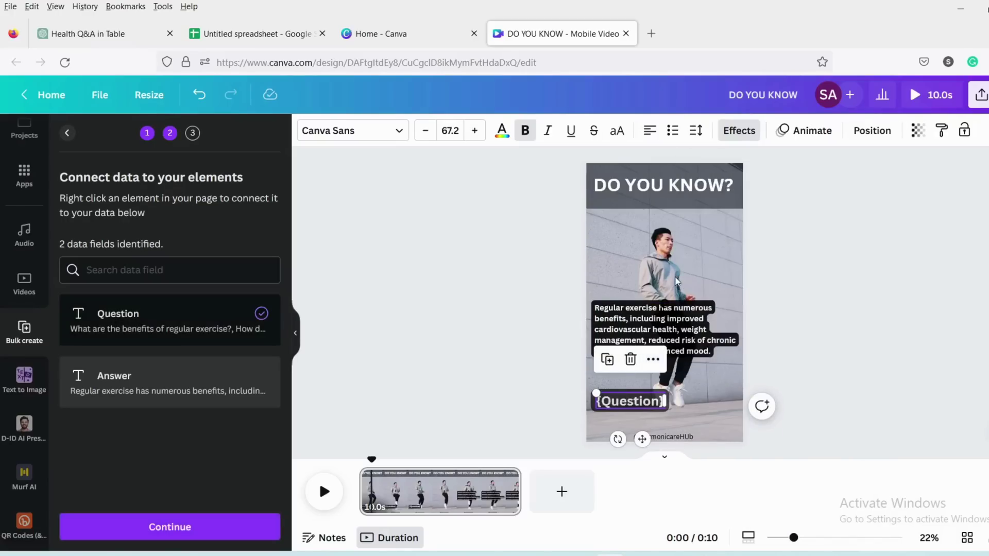
Connect the answer text to the Answer field, move the {Answer} box near {Question}, and continue.
click(657, 311)
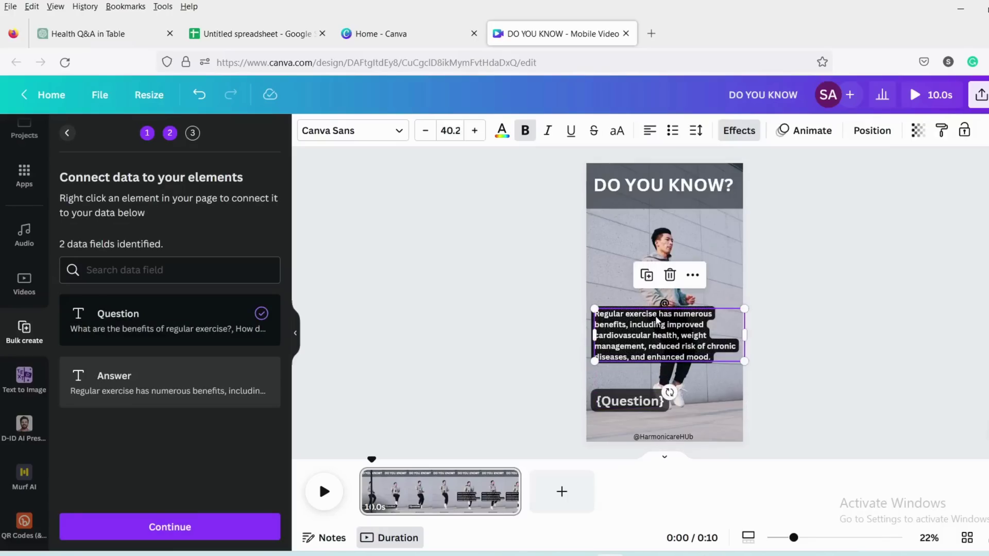
click(692, 276)
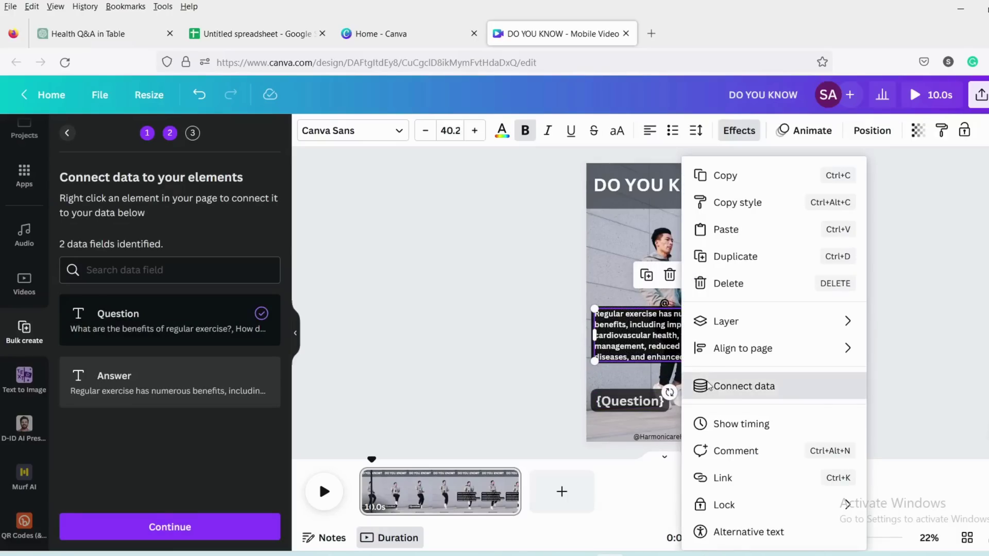
click(709, 387)
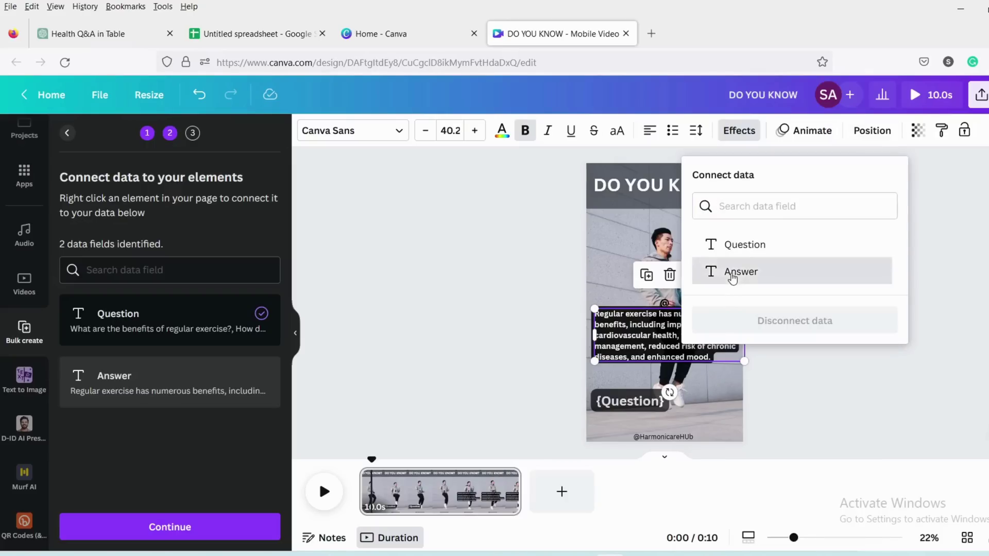
click(733, 277)
drag(682, 350, 689, 430)
click(644, 335)
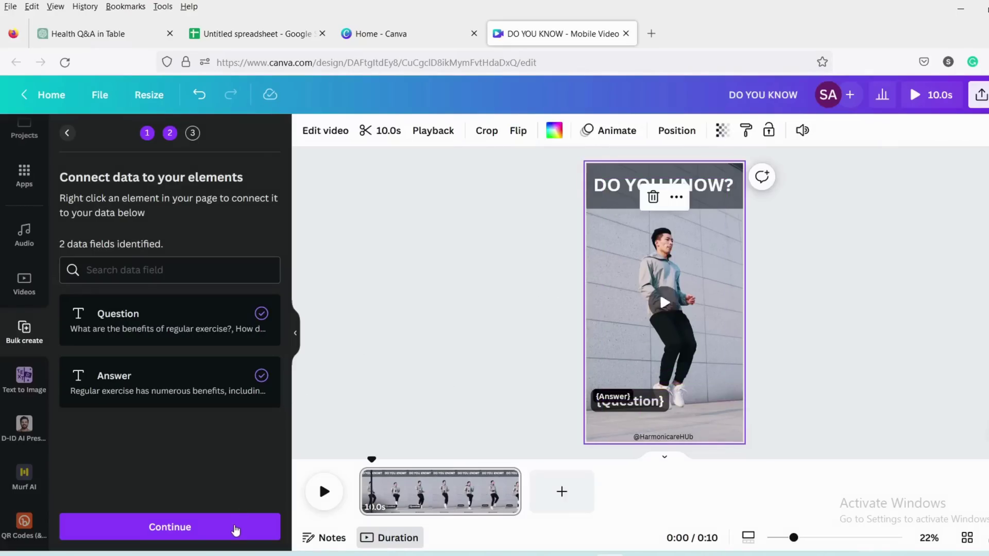
click(236, 531)
scroll(199, 283, down, 1)
Generate 10 pages from all selected data rows as '(Bulk 1) DO YOU KNOW'.
scroll(200, 287, up, 1)
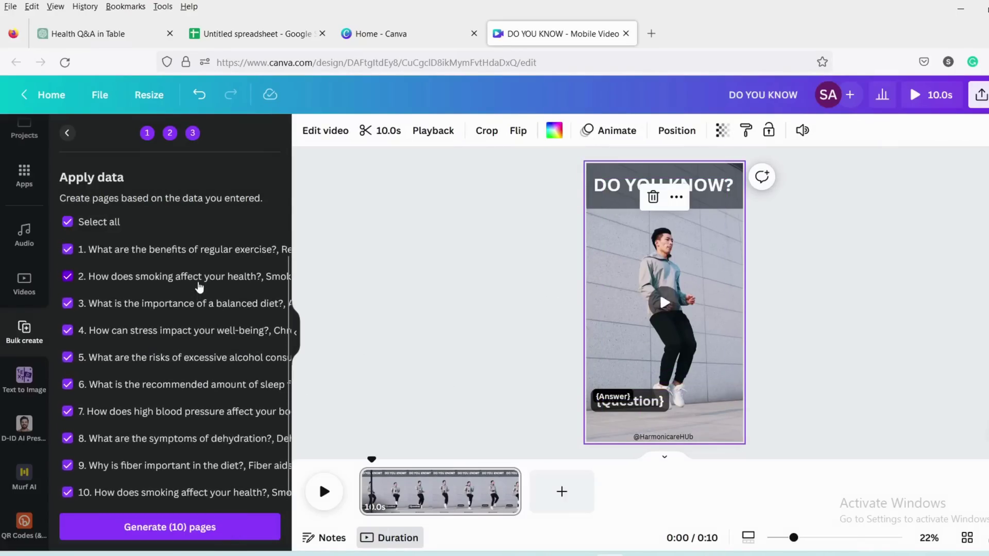
click(168, 528)
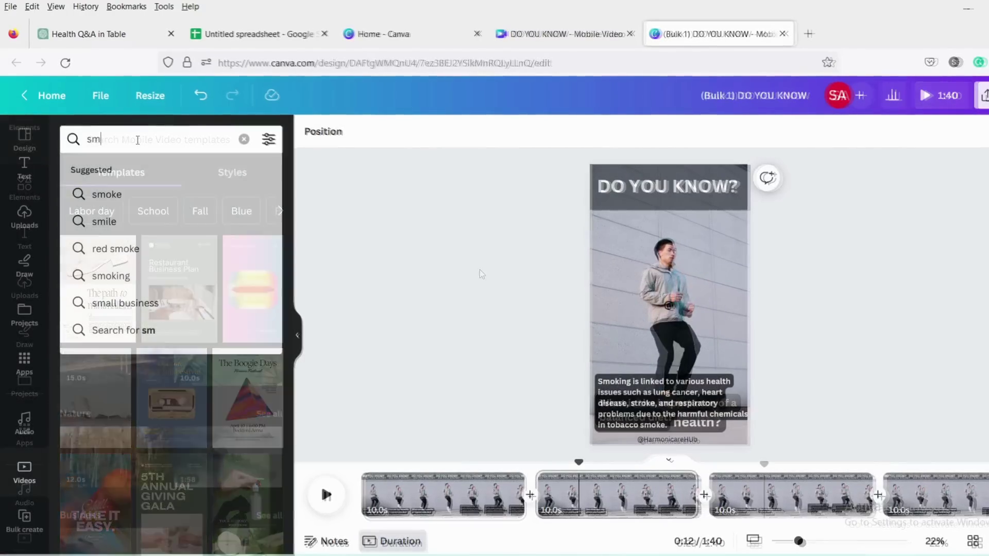
Search for smoking videos and make a smoking clip the page background, then preview it.
text(king)
key(Return)
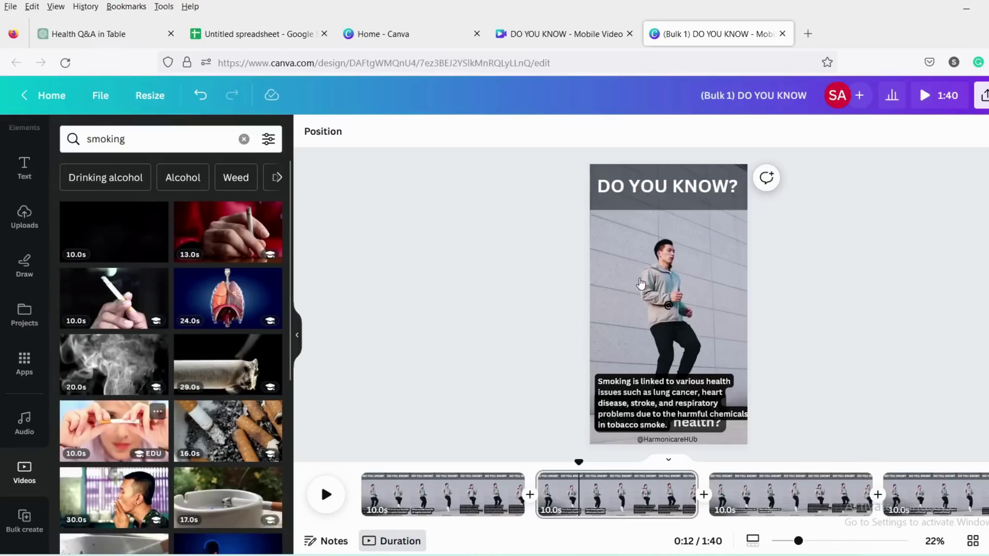
click(158, 409)
right_click(682, 309)
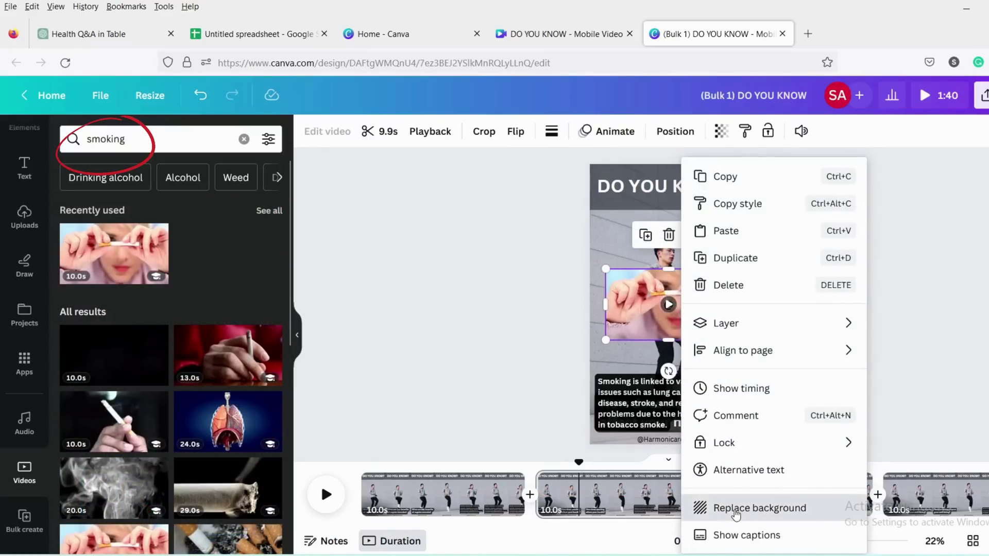
click(736, 510)
click(330, 495)
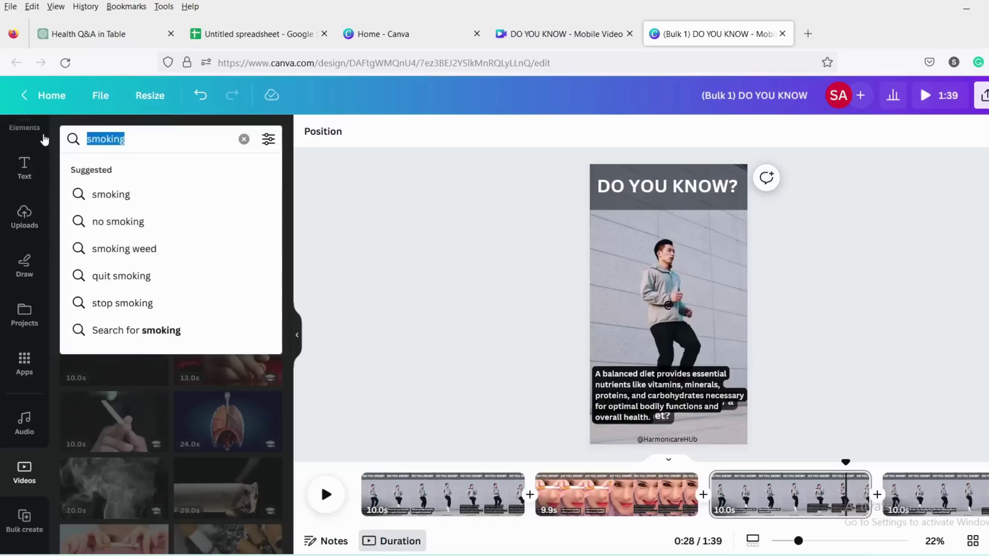
Search for 'balanced diet' videos and select the stress clip background on its page.
text(balanced diet)
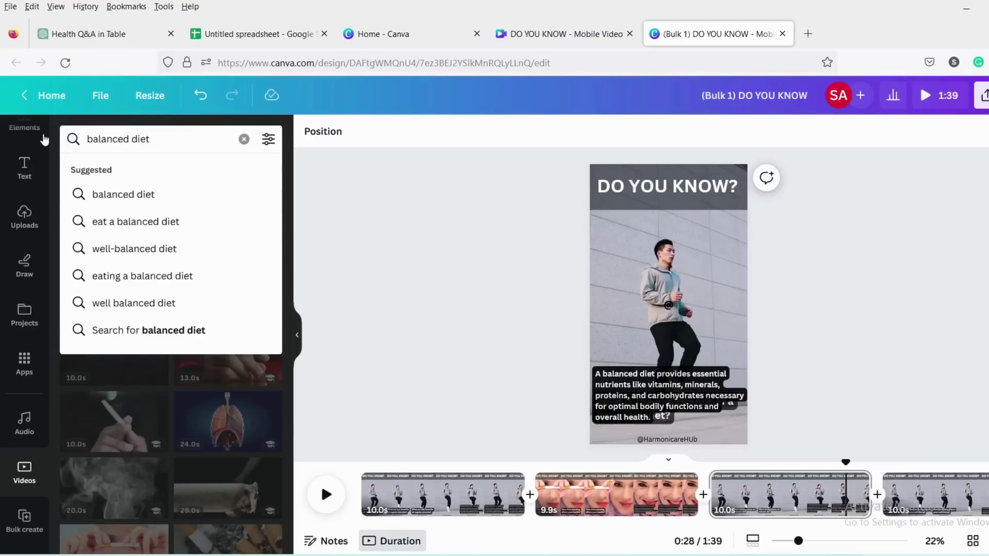
key(Return)
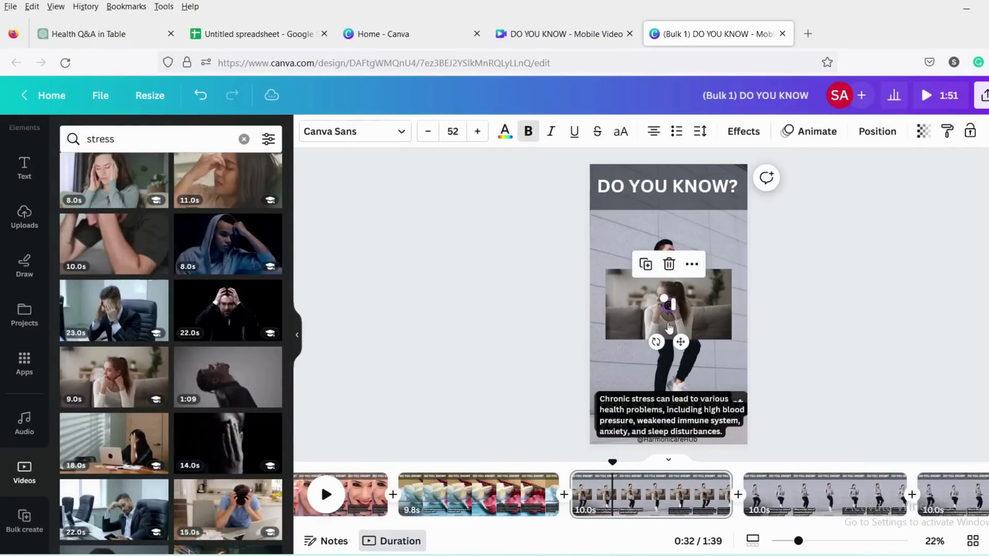
click(669, 328)
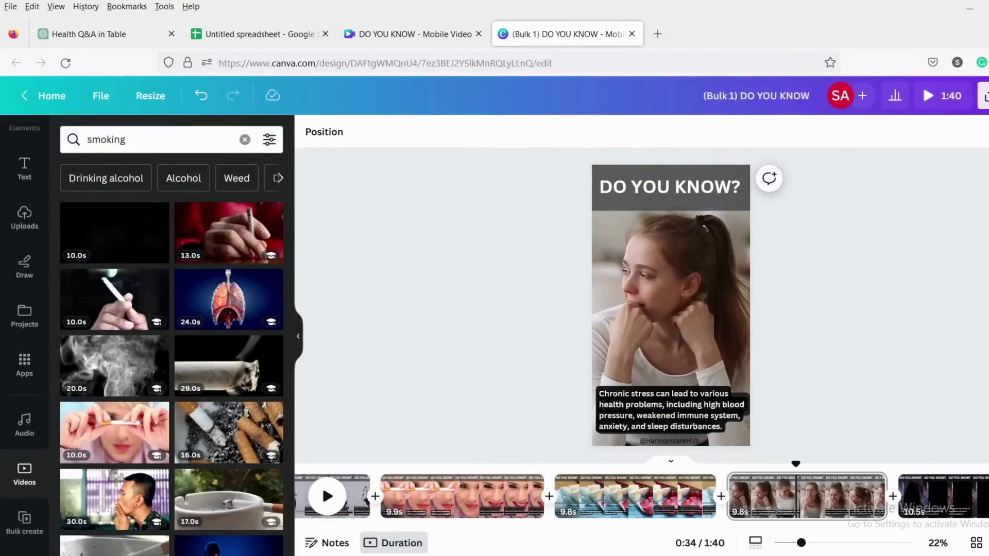
click(983, 96)
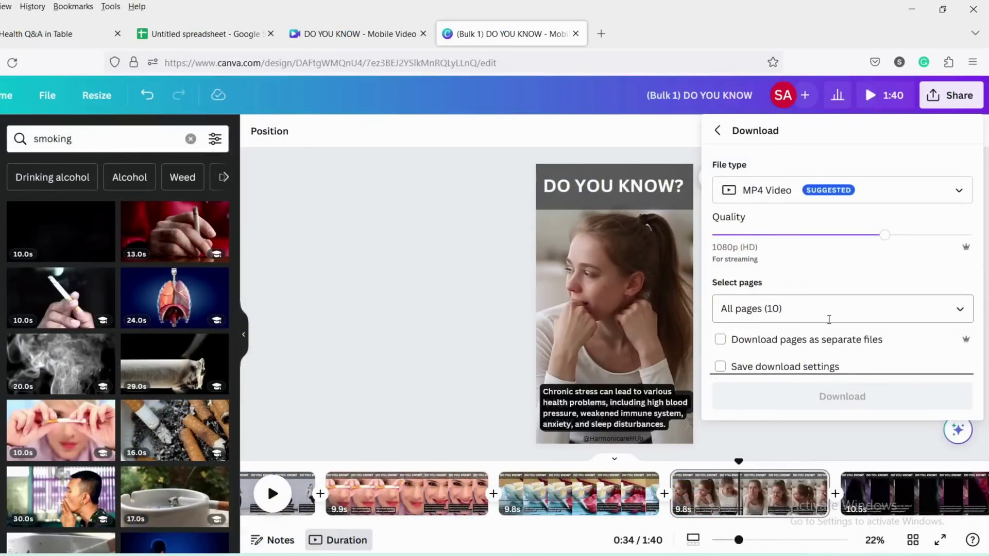
Download the ten pages as separate MP4 files, then type 'bees' in a new browser tab.
click(720, 339)
click(761, 402)
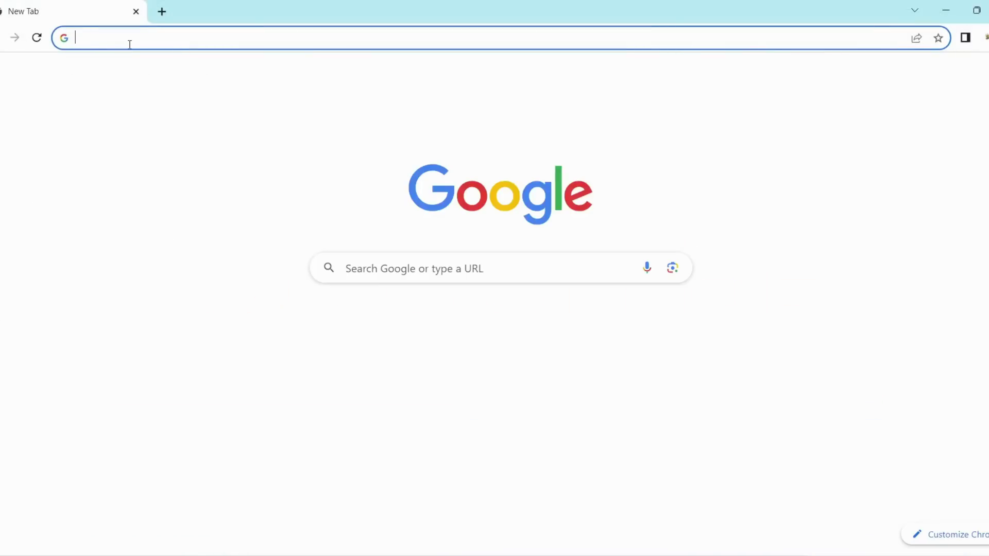
click(125, 38)
text(beesbrain.com)
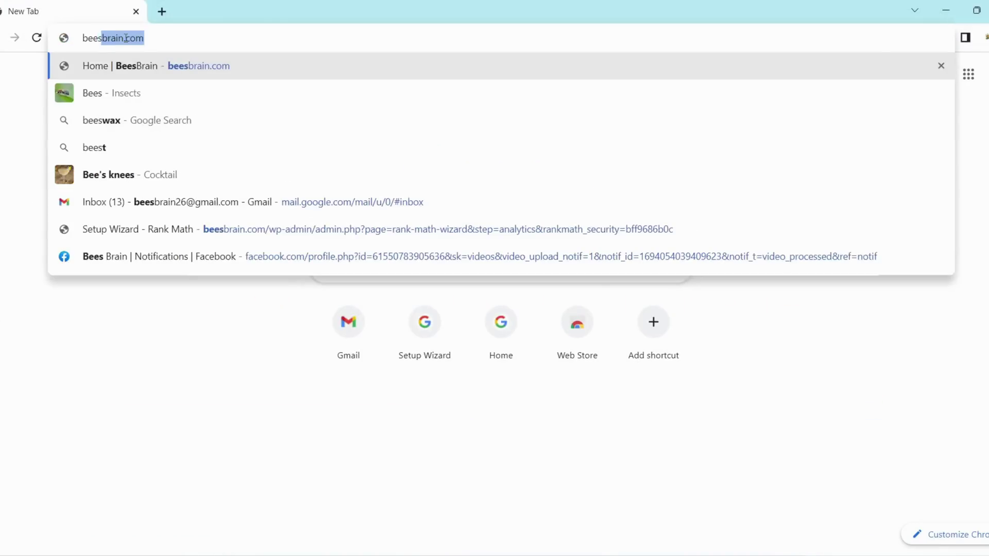